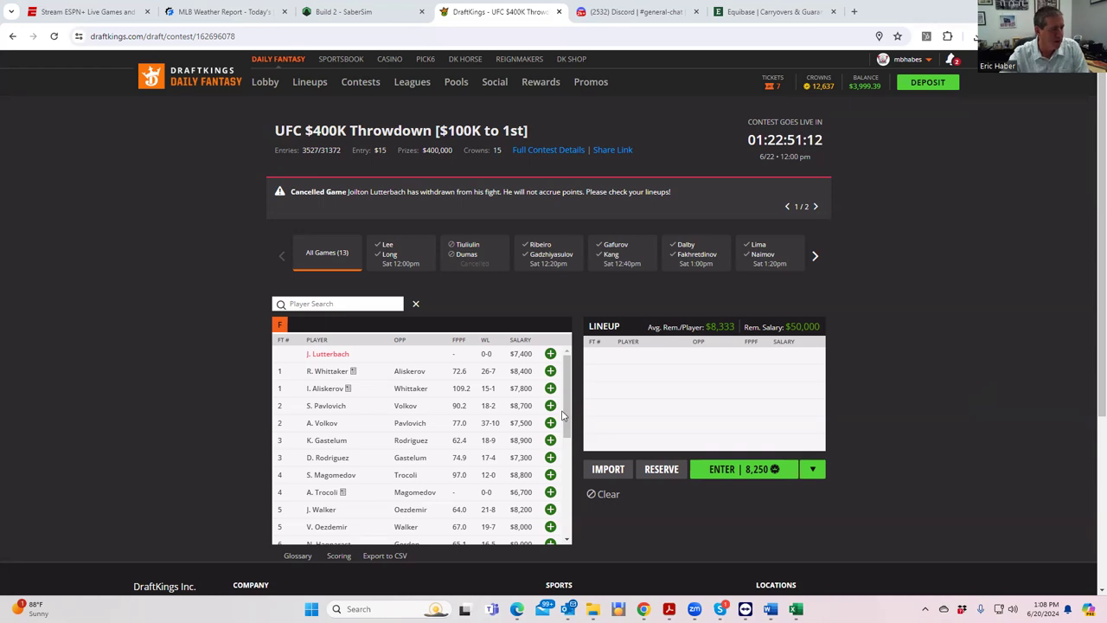
# Switch to the FightOdds window, dismiss its welcome-bonus ad, and move the odds page into the browser window holding the DraftKings contest
pyautogui.moveTo(565, 416); pyautogui.dragTo(556, 519)
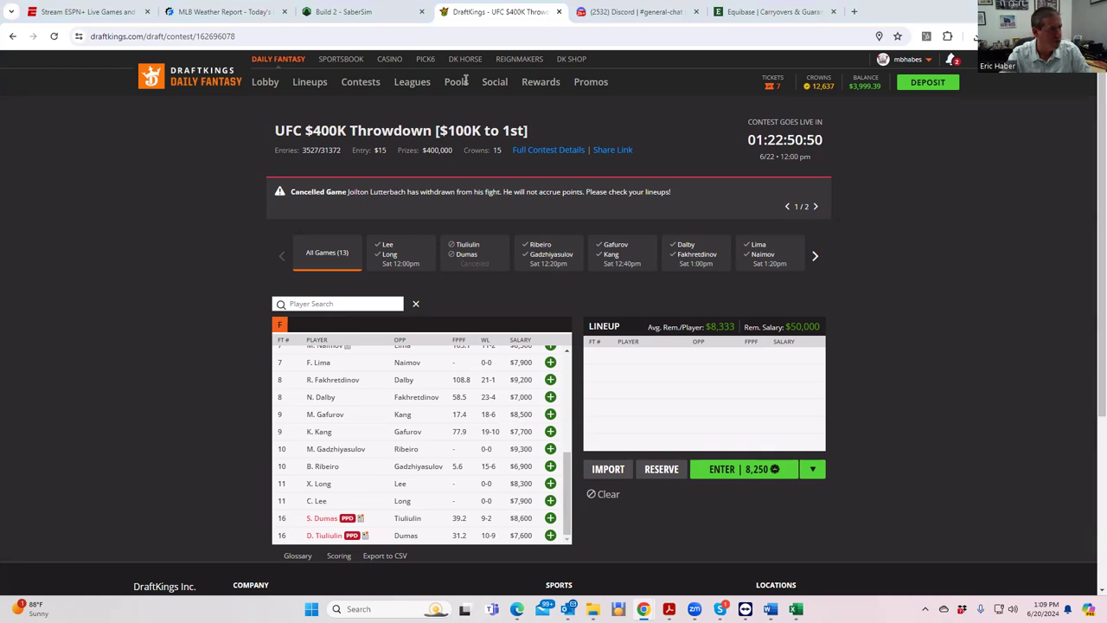
pyautogui.hotkey('alt', 'Tab')
pyautogui.click(732, 63)
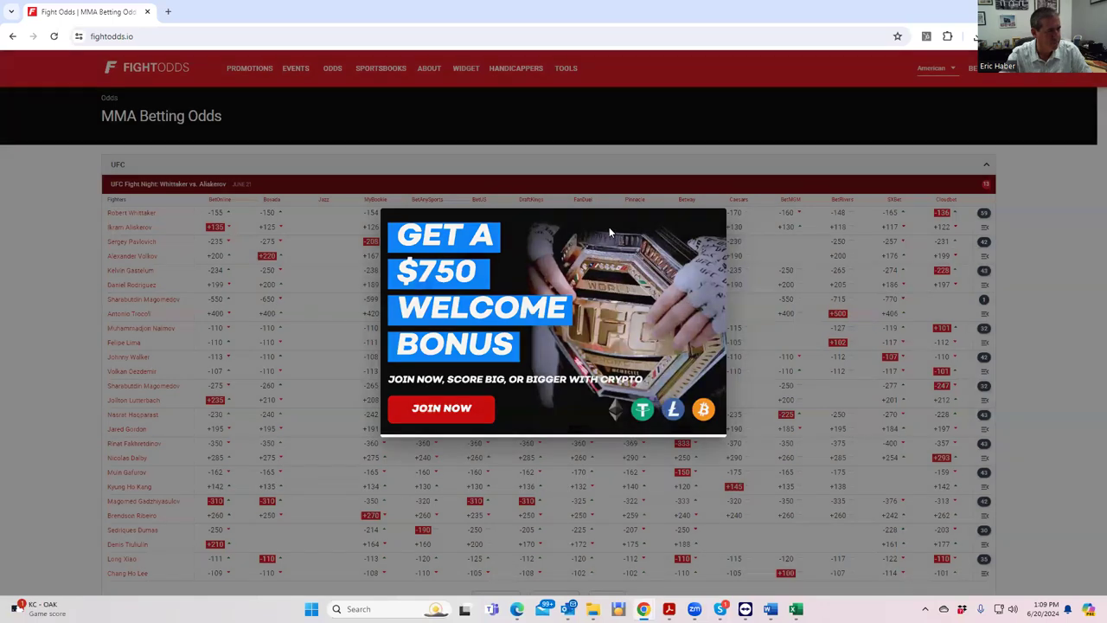
pyautogui.click(609, 227)
pyautogui.scroll(-3, 573, 381)
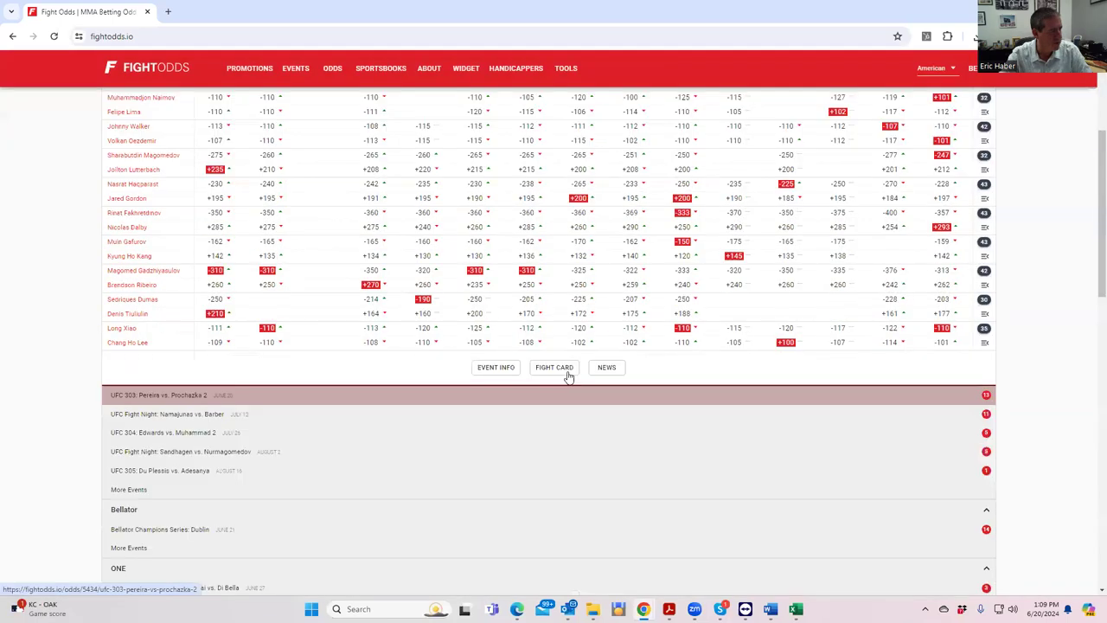
pyautogui.scroll(1, 182, 423)
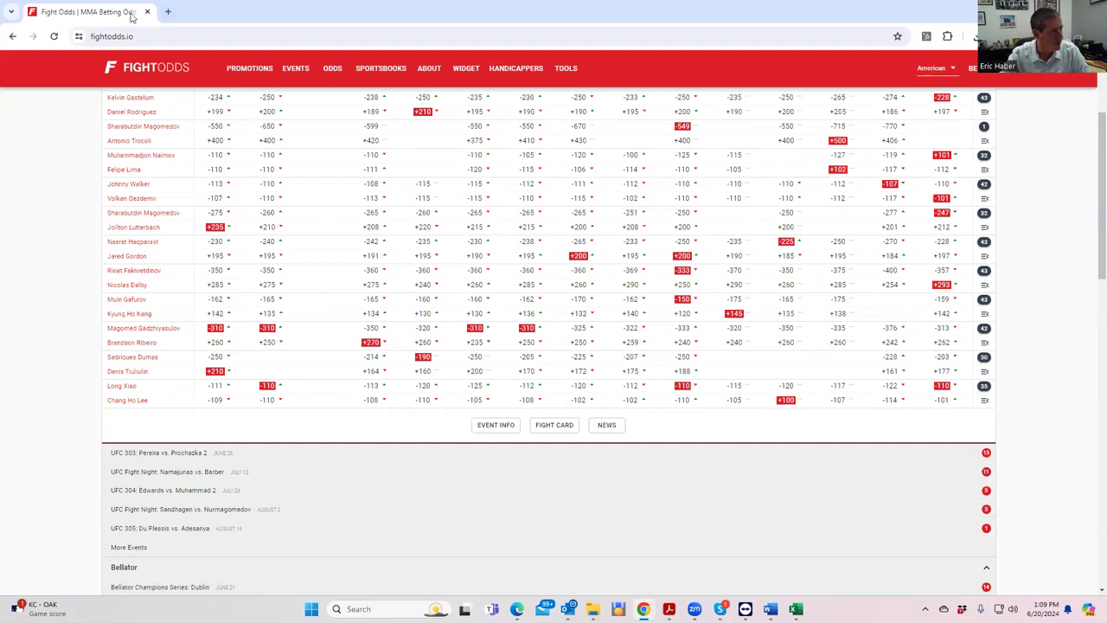
pyautogui.moveTo(134, 12); pyautogui.dragTo(505, 12)
pyautogui.click(625, 12)
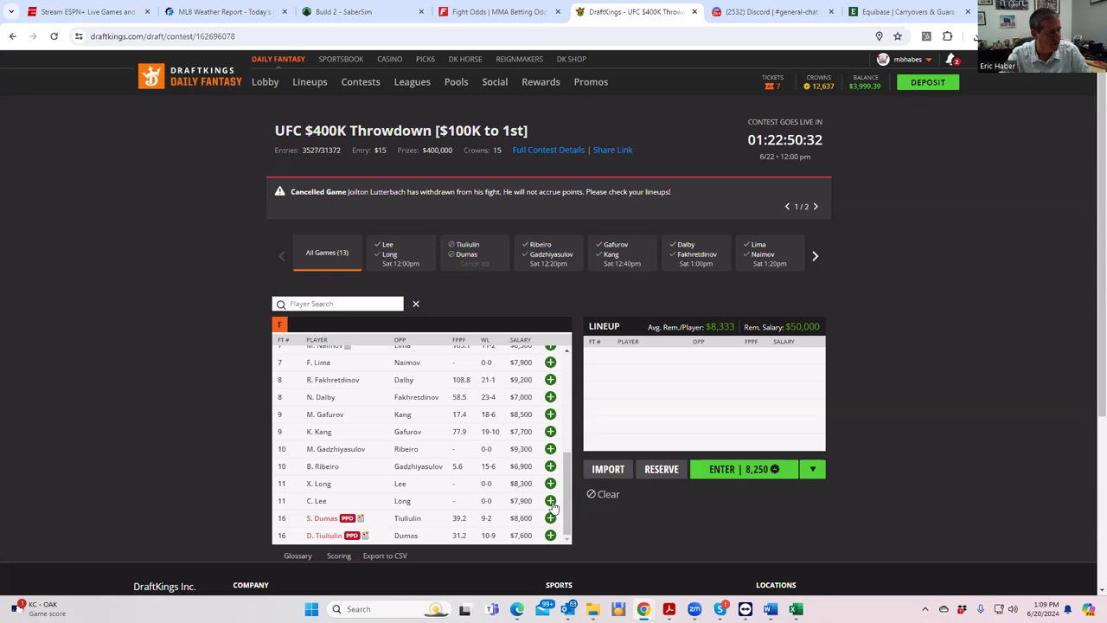
# Expand and examine the detailed betting odds for the Long Xiao vs. Chang Ho Lee fight on FightOdds
pyautogui.click(506, 14)
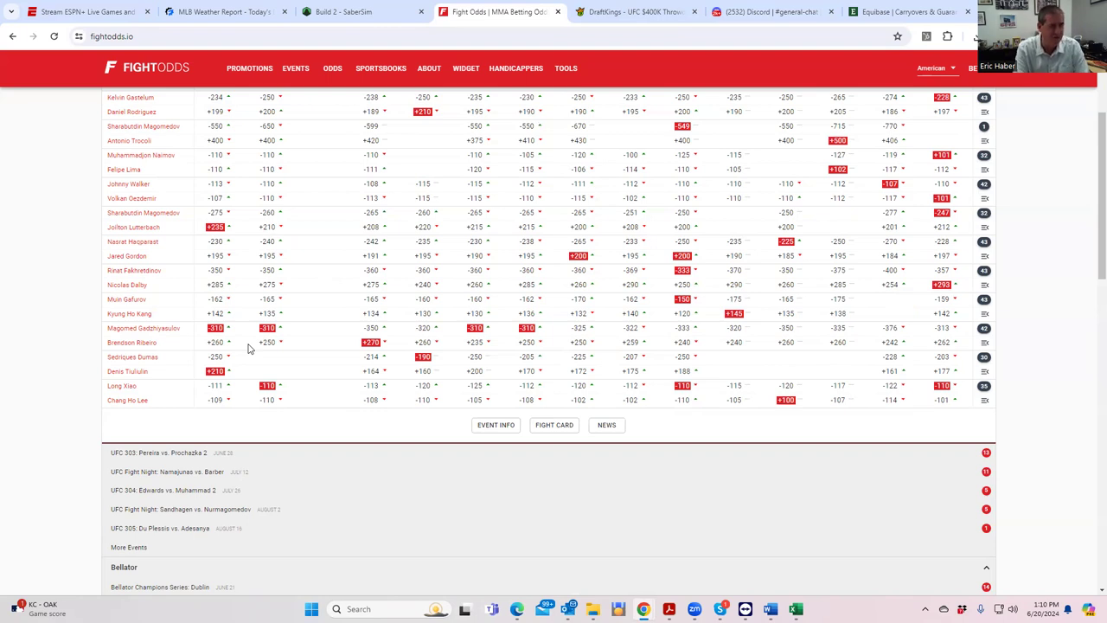
pyautogui.click(983, 390)
pyautogui.scroll(-3, 370, 516)
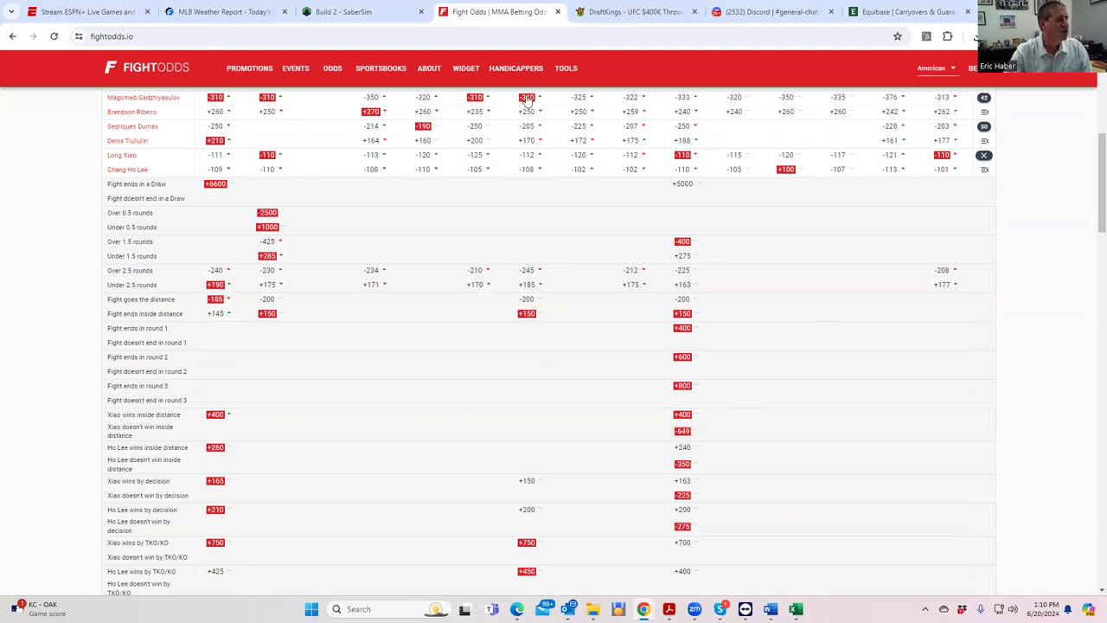
# Add C. Lee to the DraftKings lineup and check M. Gadzhiyasulov's fighter card
pyautogui.click(632, 11)
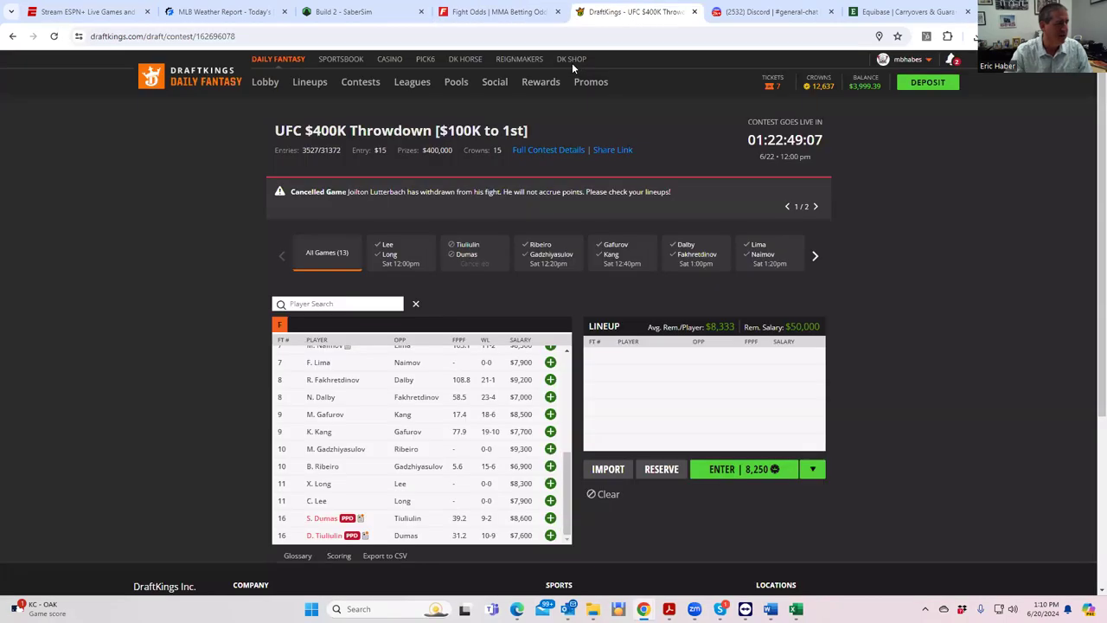
pyautogui.click(550, 501)
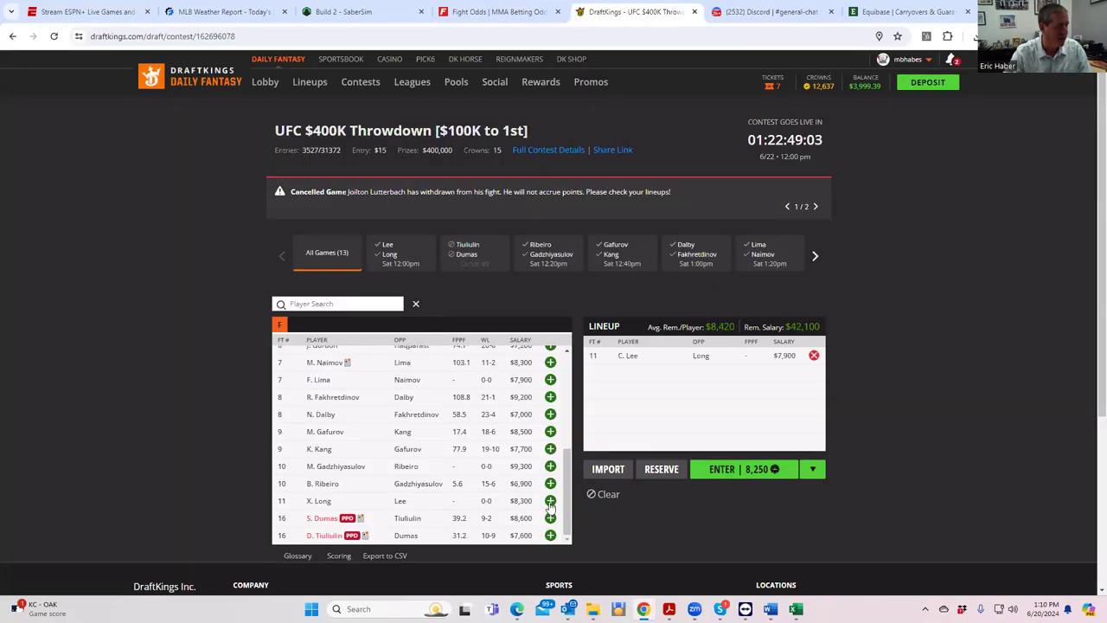
pyautogui.click(327, 467)
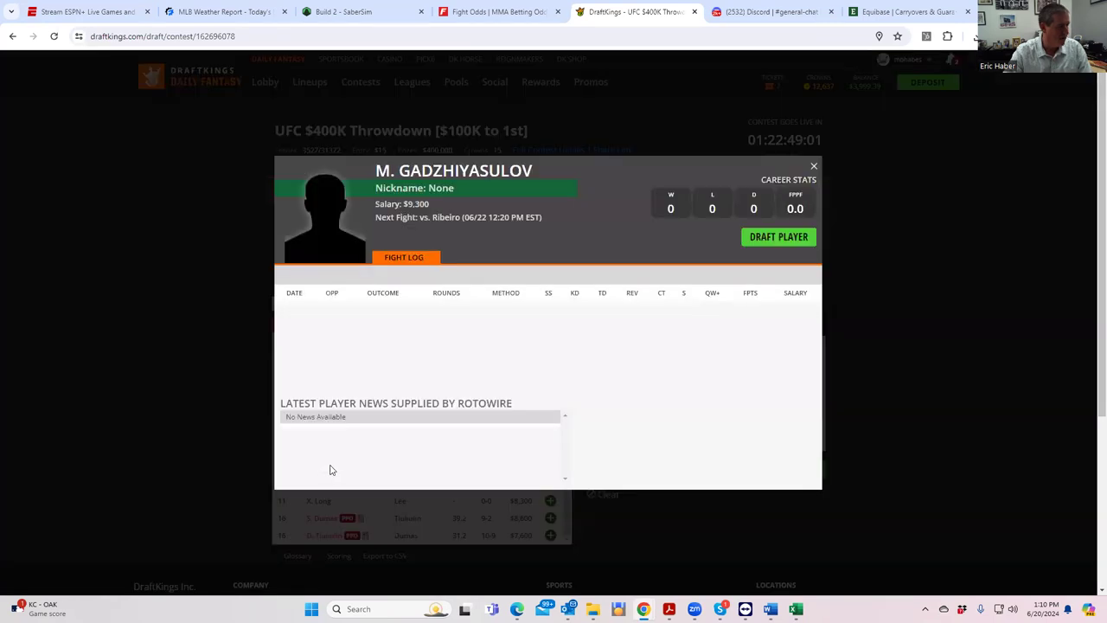
pyautogui.click(813, 168)
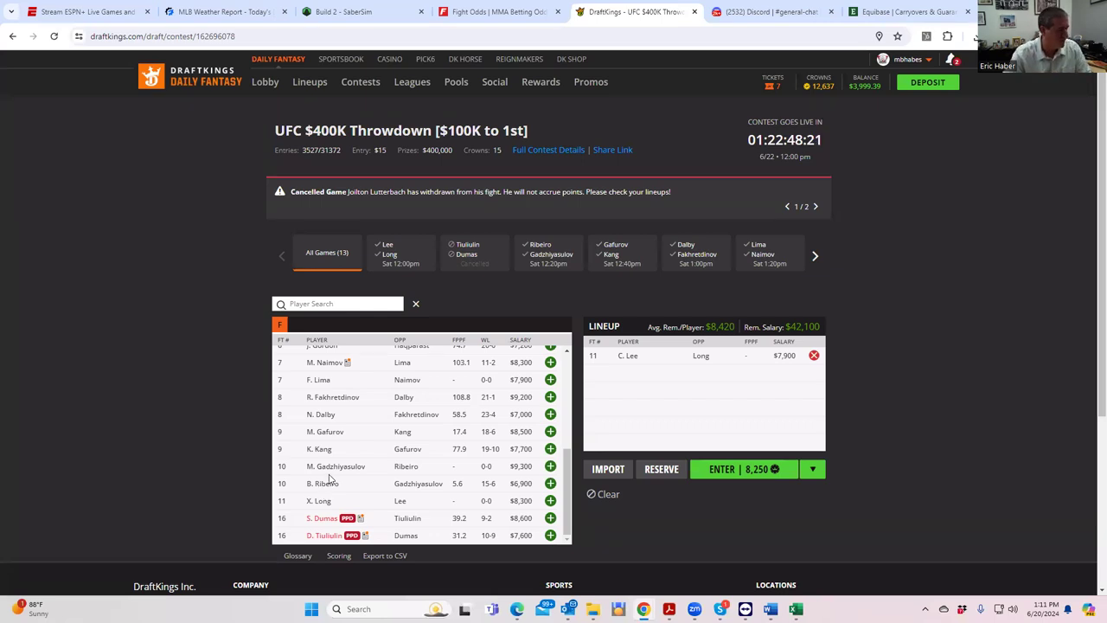
pyautogui.click(331, 467)
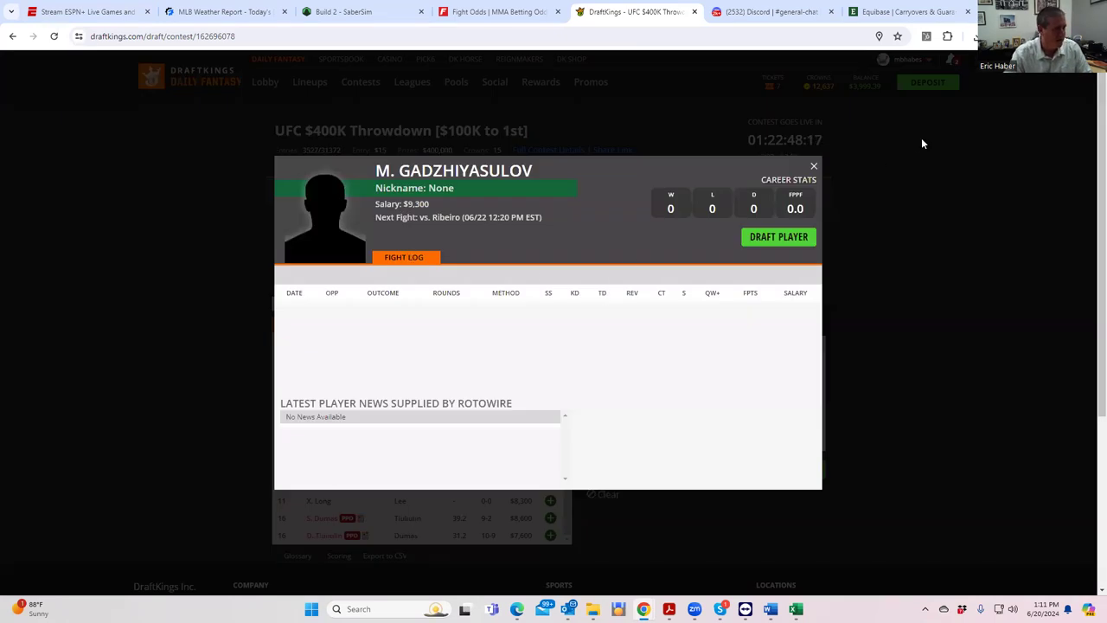
pyautogui.click(813, 165)
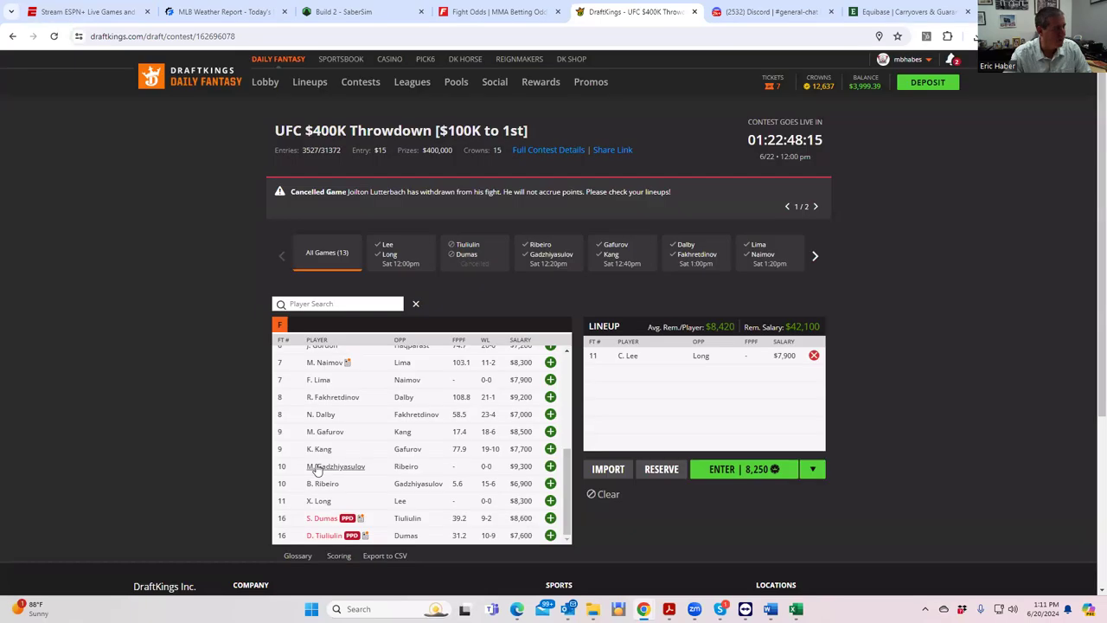
# Examine the detailed FightOdds lines for Magomed Gadzhiyasulov vs. Brendson Ribeiro, including rounds, inside-distance, decision, TKO/KO and submission props
pyautogui.click(471, 19)
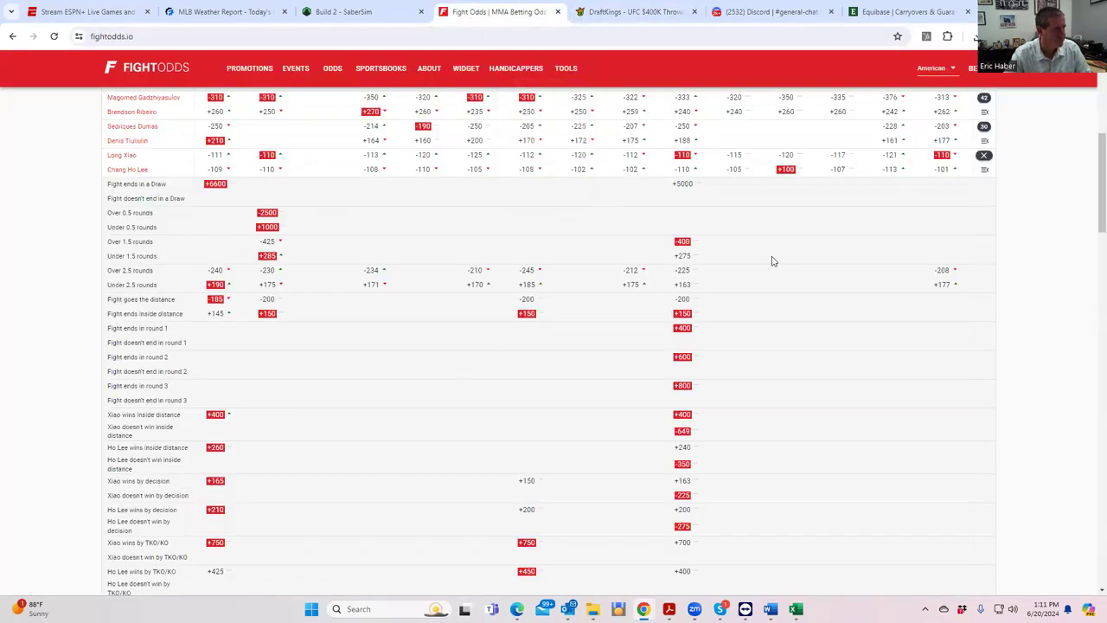
pyautogui.scroll(3, 778, 251)
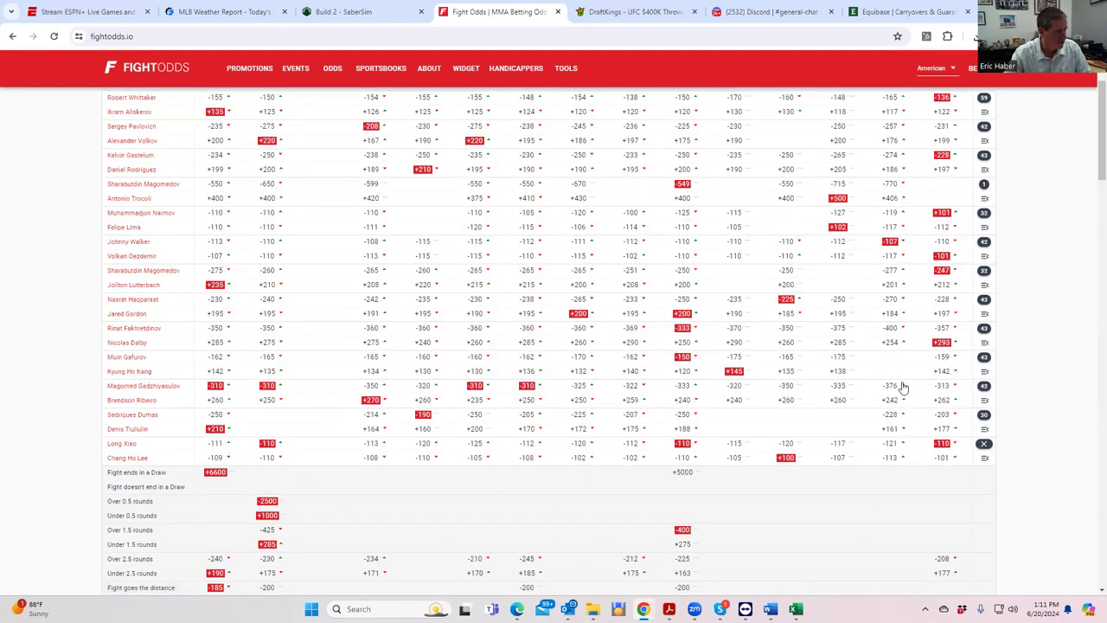
pyautogui.click(983, 386)
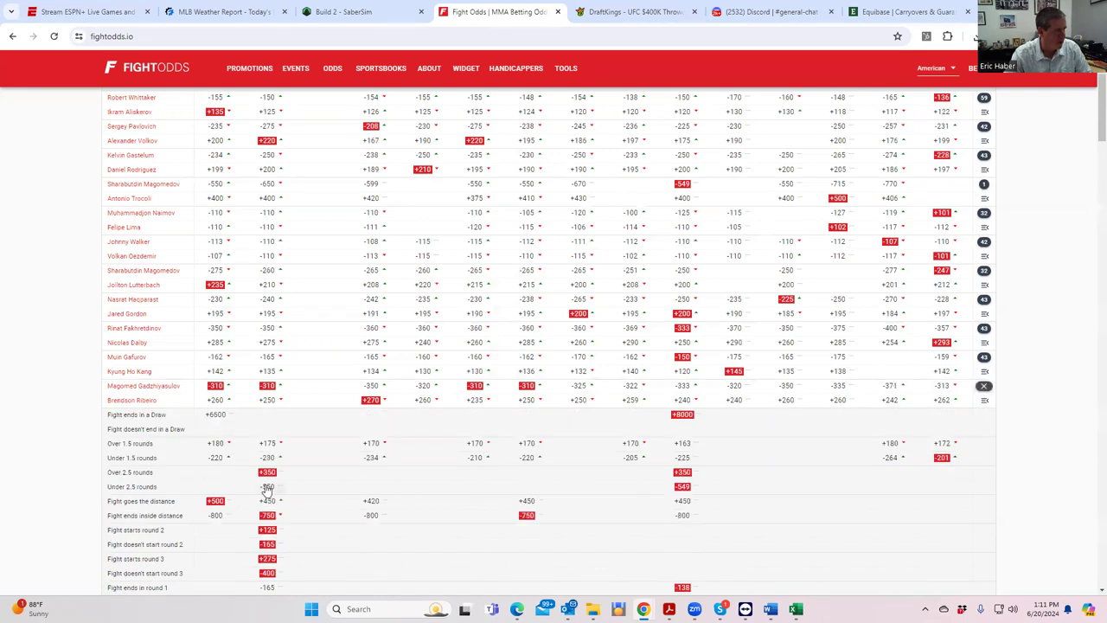
pyautogui.scroll(-2, 267, 490)
pyautogui.scroll(-1, 267, 491)
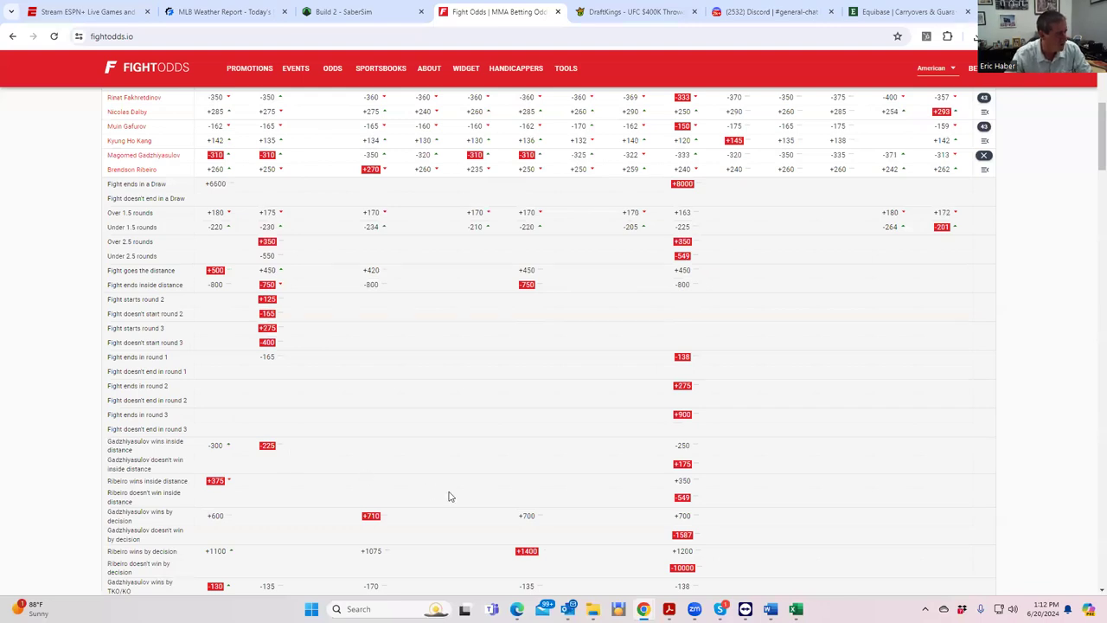
pyautogui.scroll(-2, 509, 512)
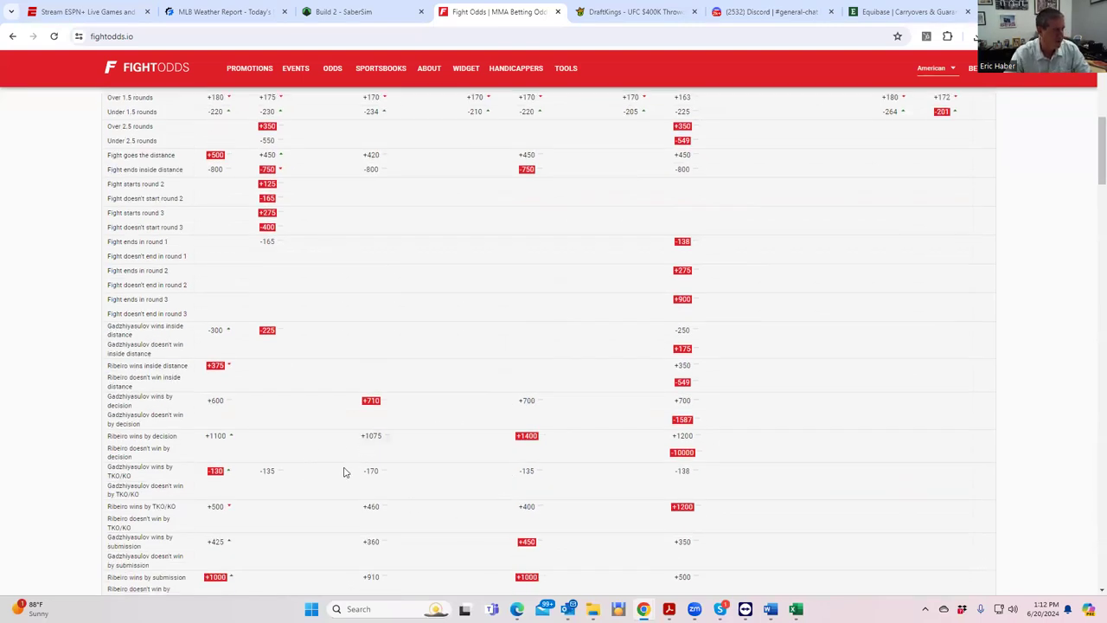
pyautogui.scroll(-2, 343, 472)
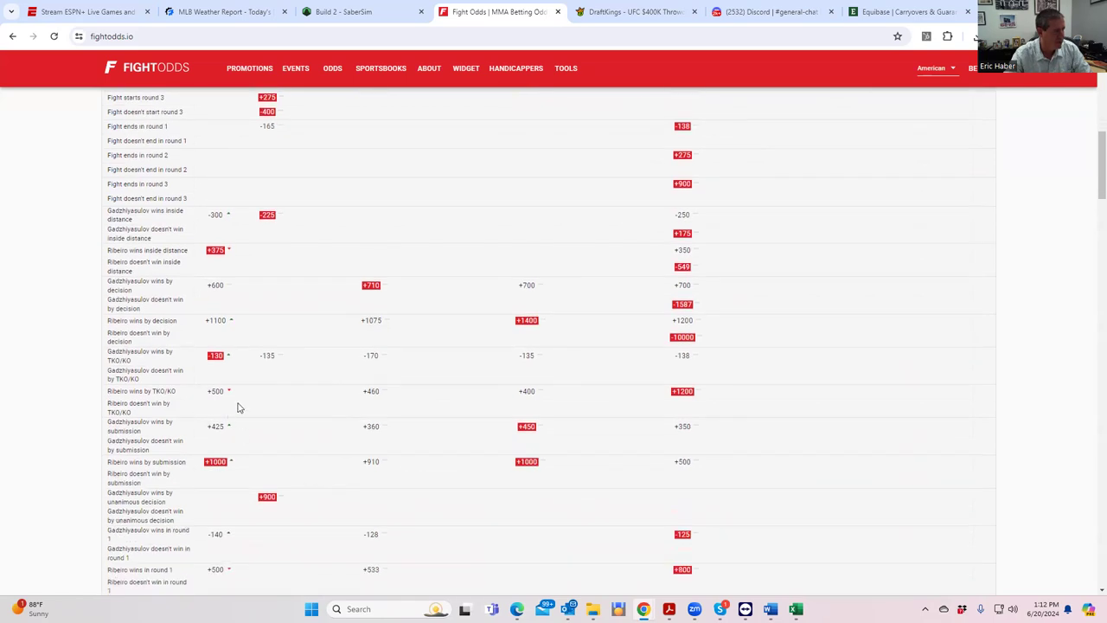
pyautogui.scroll(-2, 279, 483)
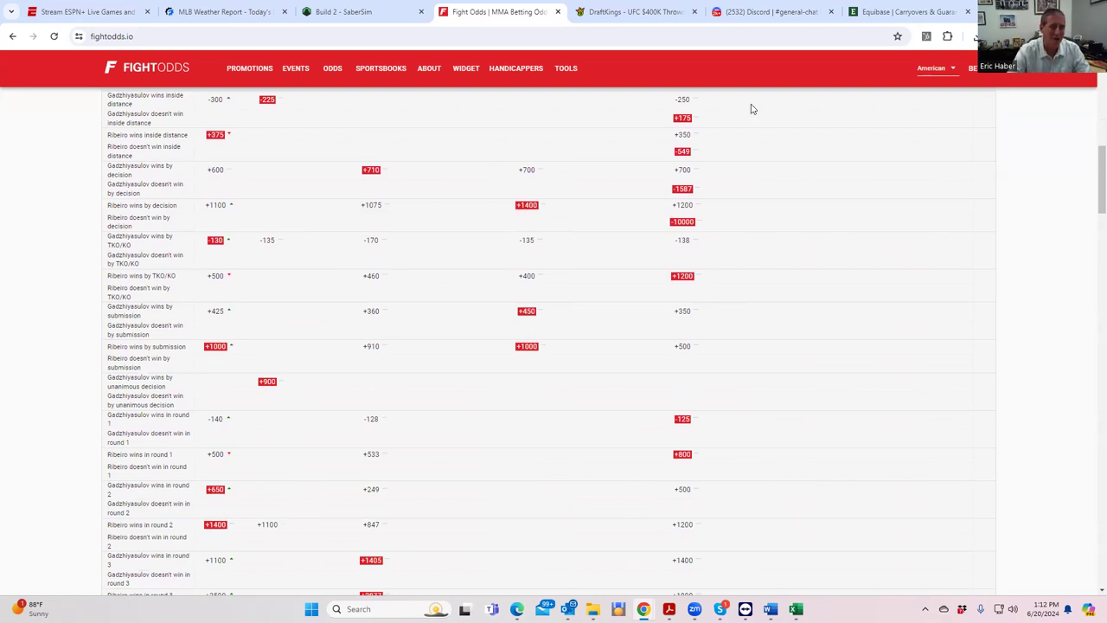
pyautogui.moveTo(1094, 188); pyautogui.dragTo(1093, 80)
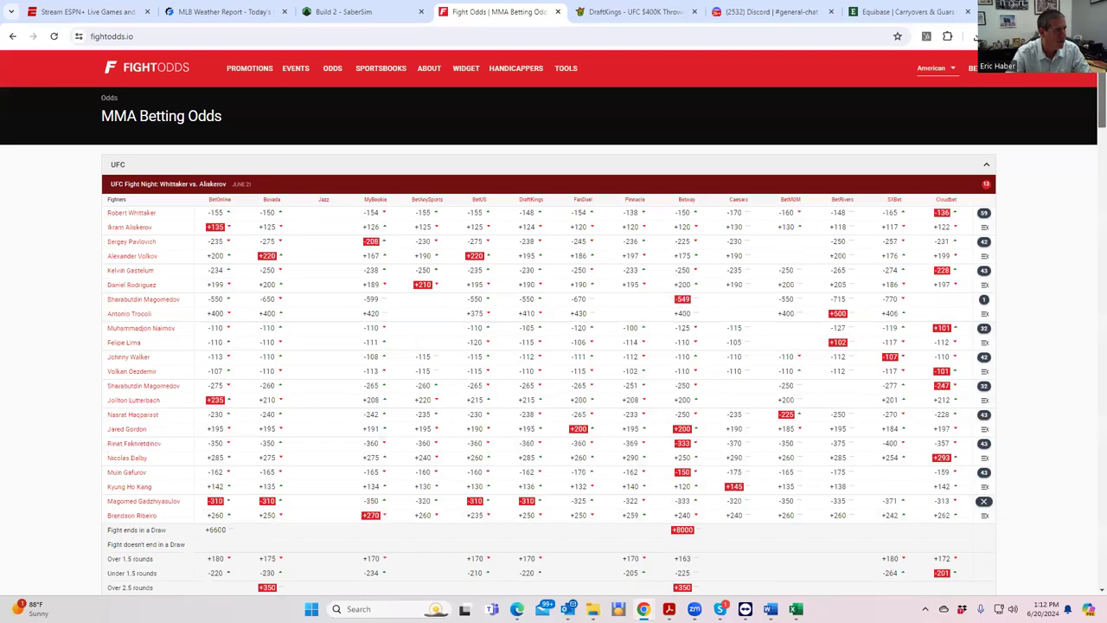
# Switch to the DraftKings contest and add M. Gadzhiyasulov to the lineup
pyautogui.click(647, 13)
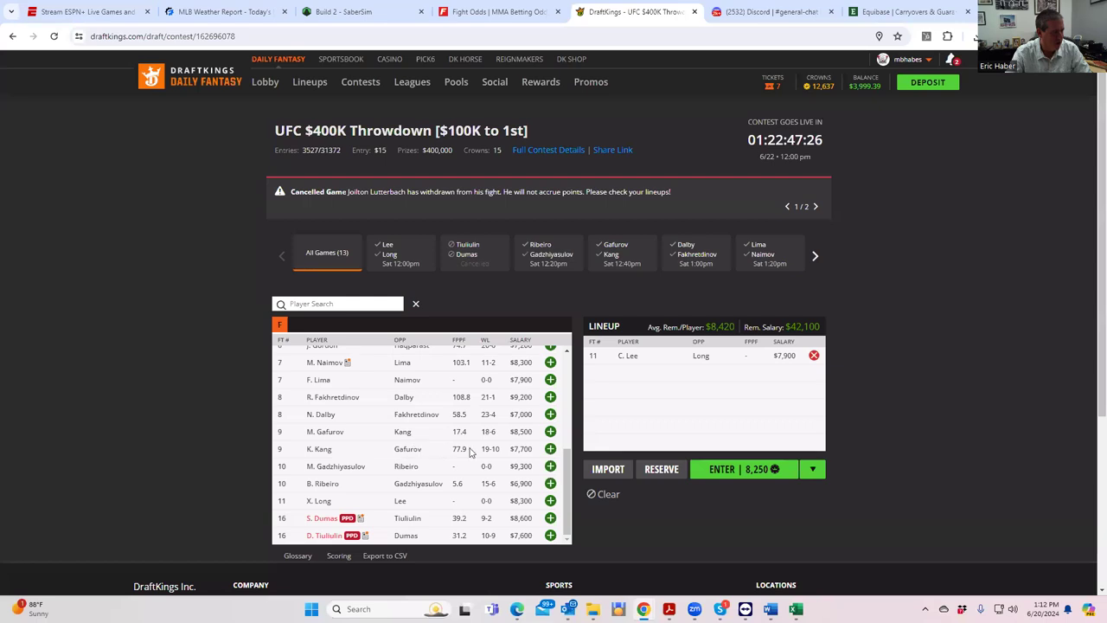
pyautogui.click(551, 467)
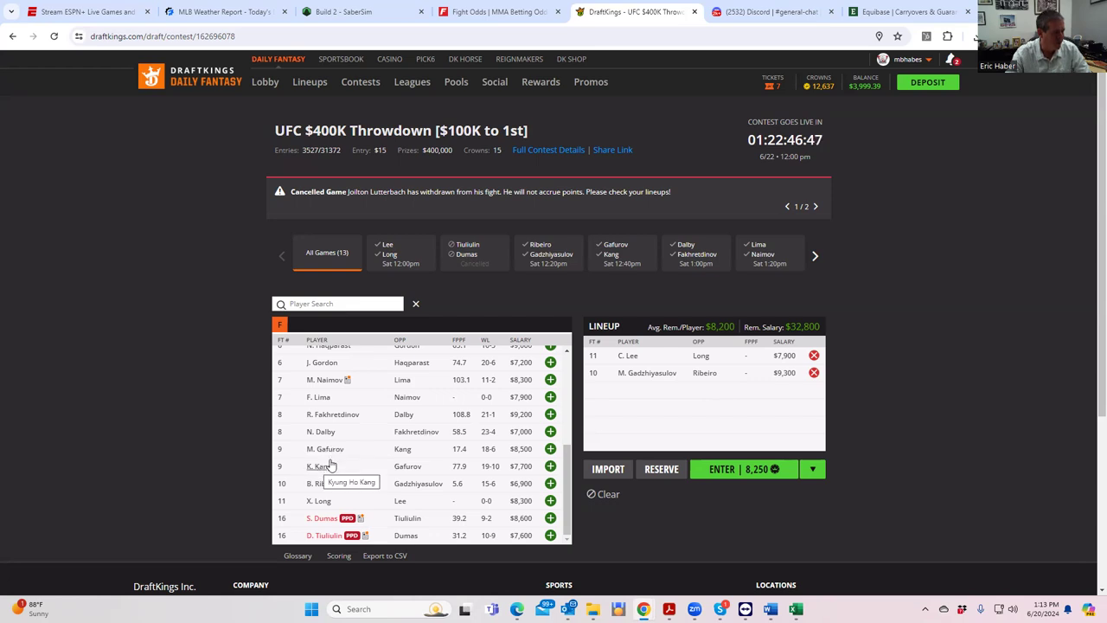
pyautogui.click(495, 11)
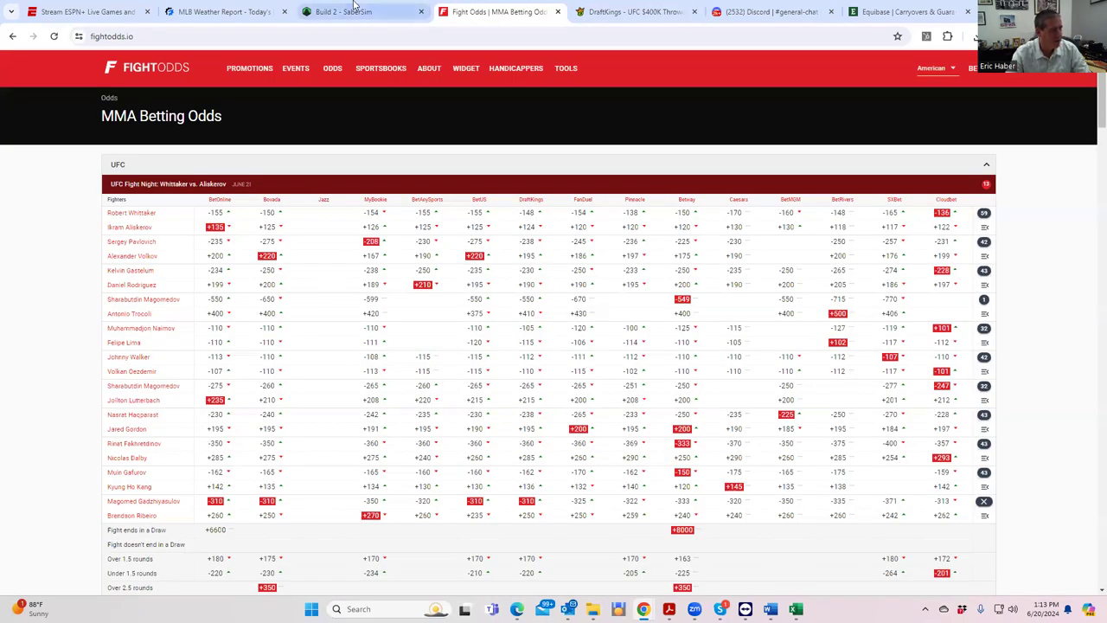
pyautogui.click(78, 13)
pyautogui.click(189, 17)
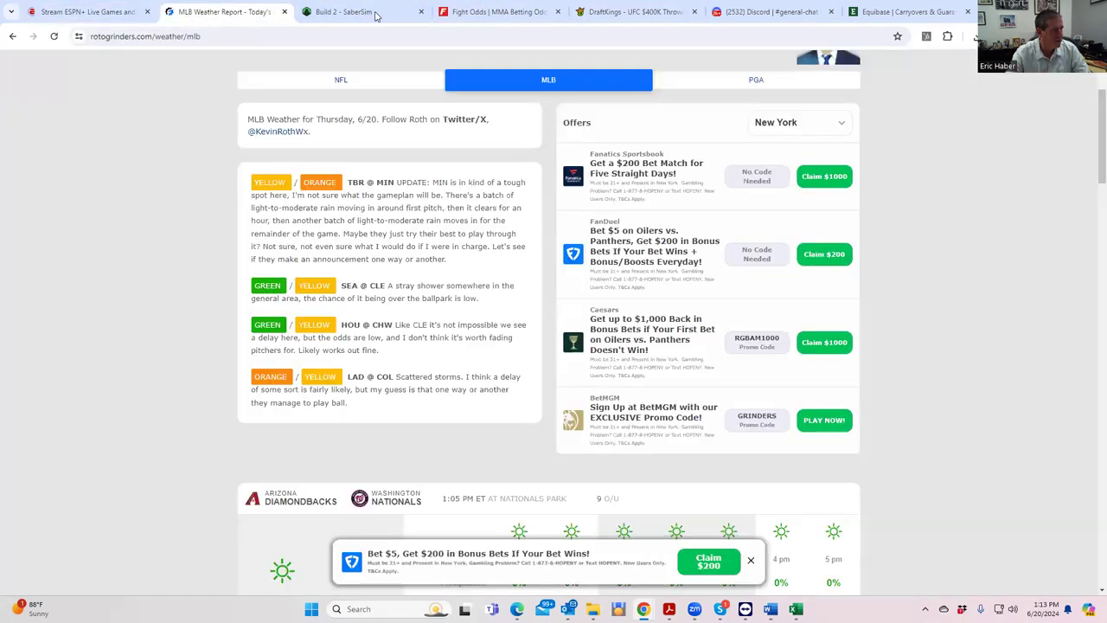
pyautogui.click(346, 12)
pyautogui.click(458, 17)
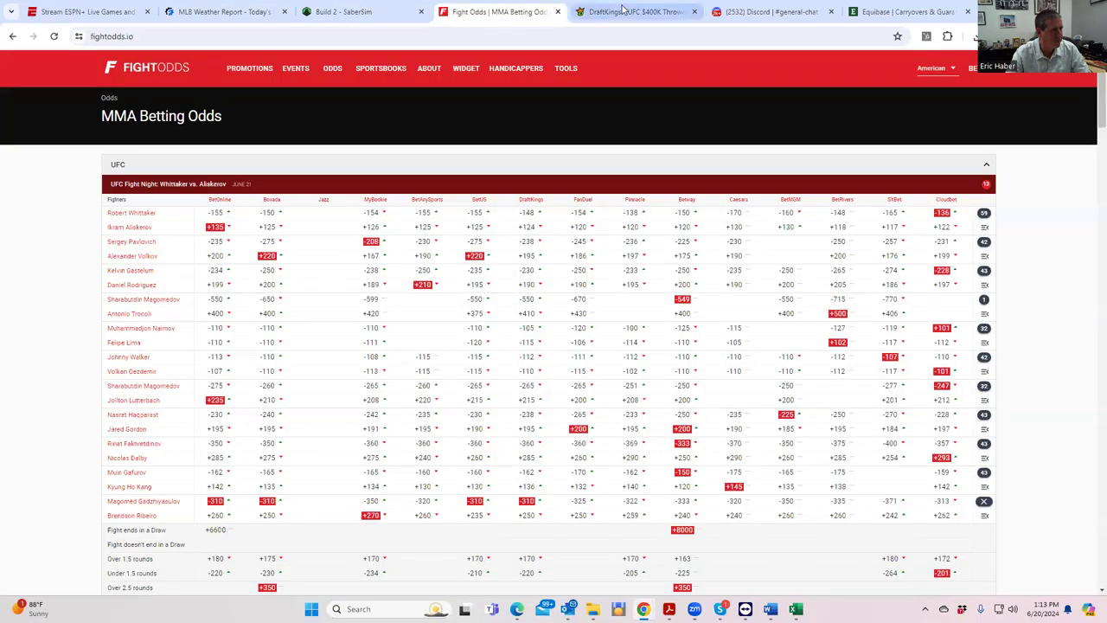
pyautogui.click(621, 10)
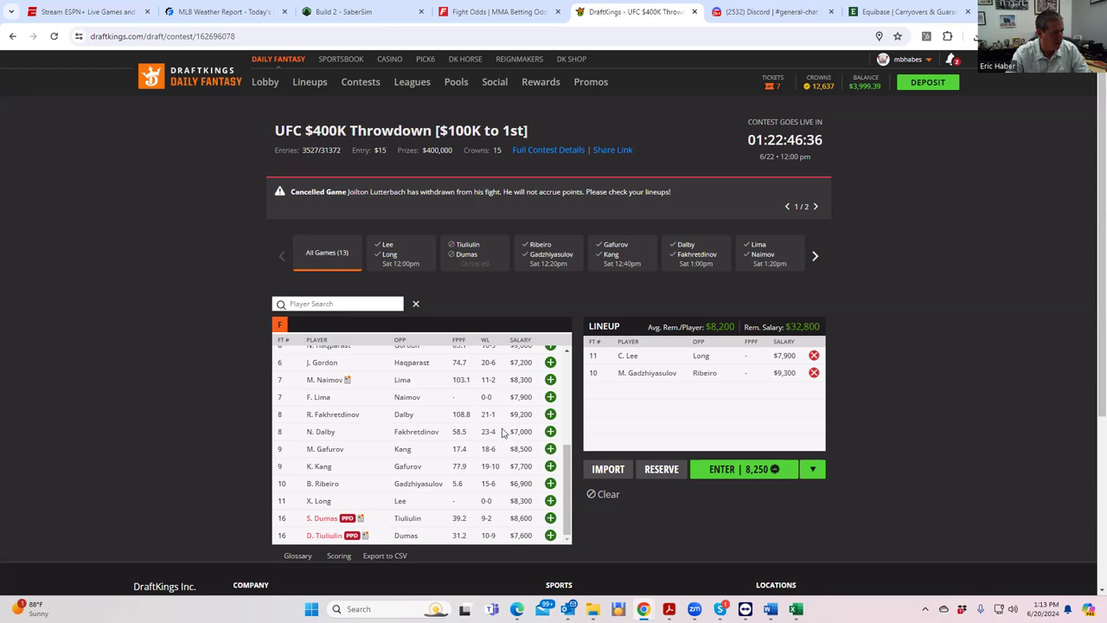
# Expand and examine the detailed FightOdds lines for the Muin Gafurov vs. Kyung Ho Kang fight
pyautogui.click(467, 13)
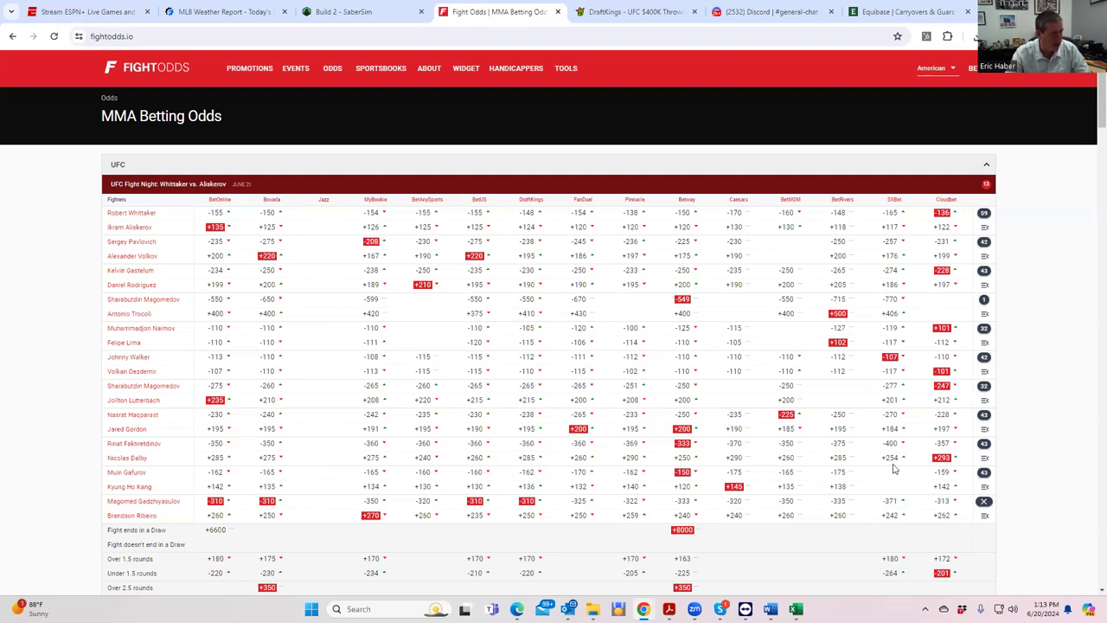
pyautogui.click(984, 471)
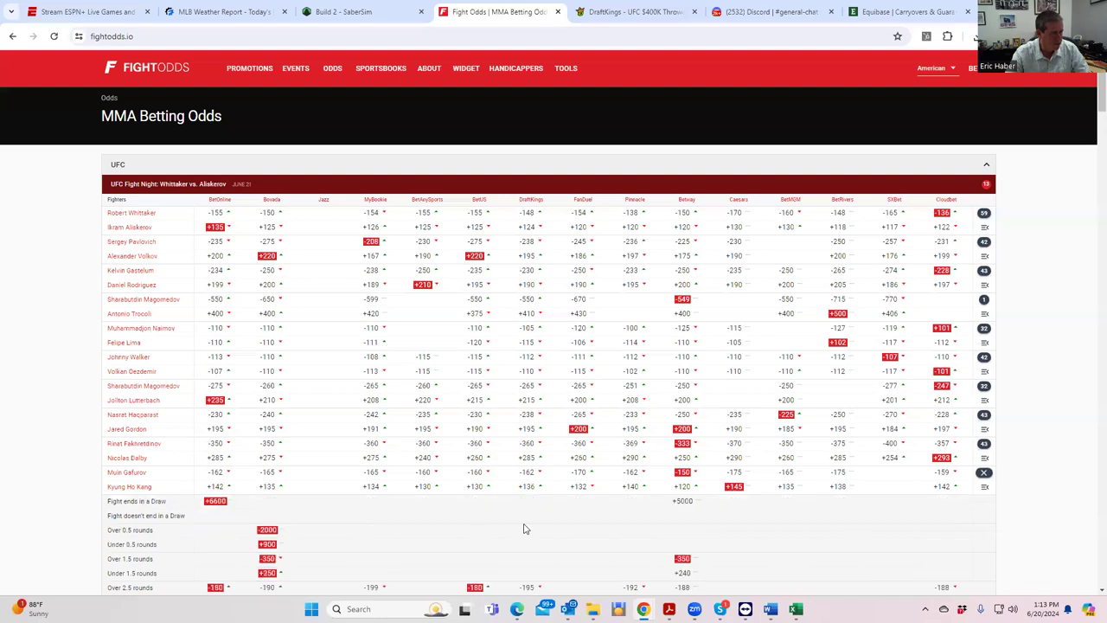
pyautogui.scroll(-3, 523, 528)
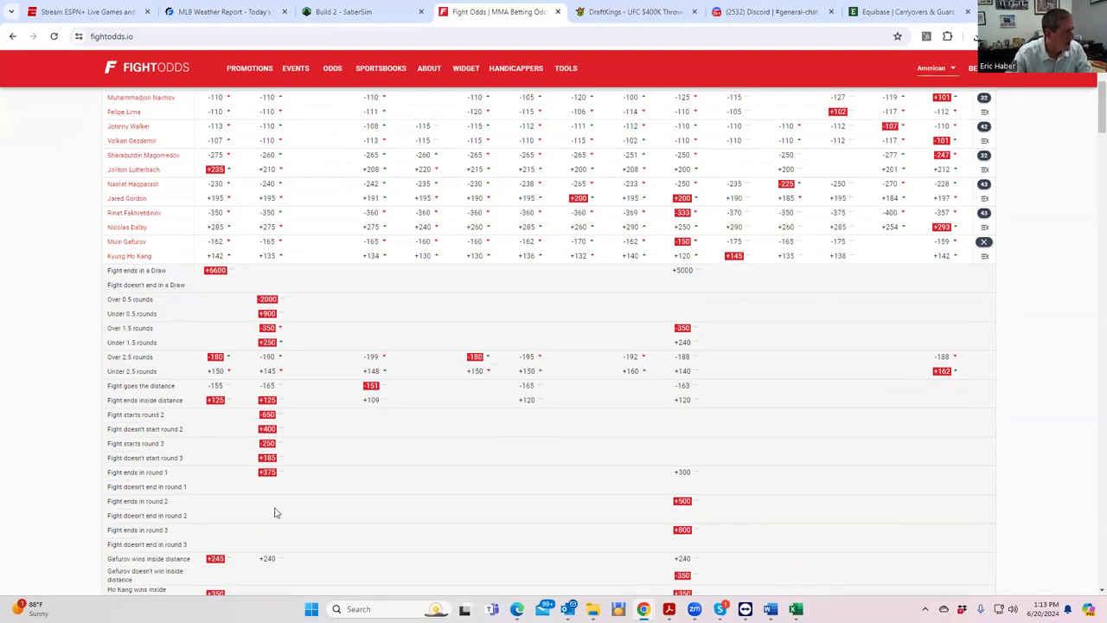
pyautogui.scroll(-2, 243, 504)
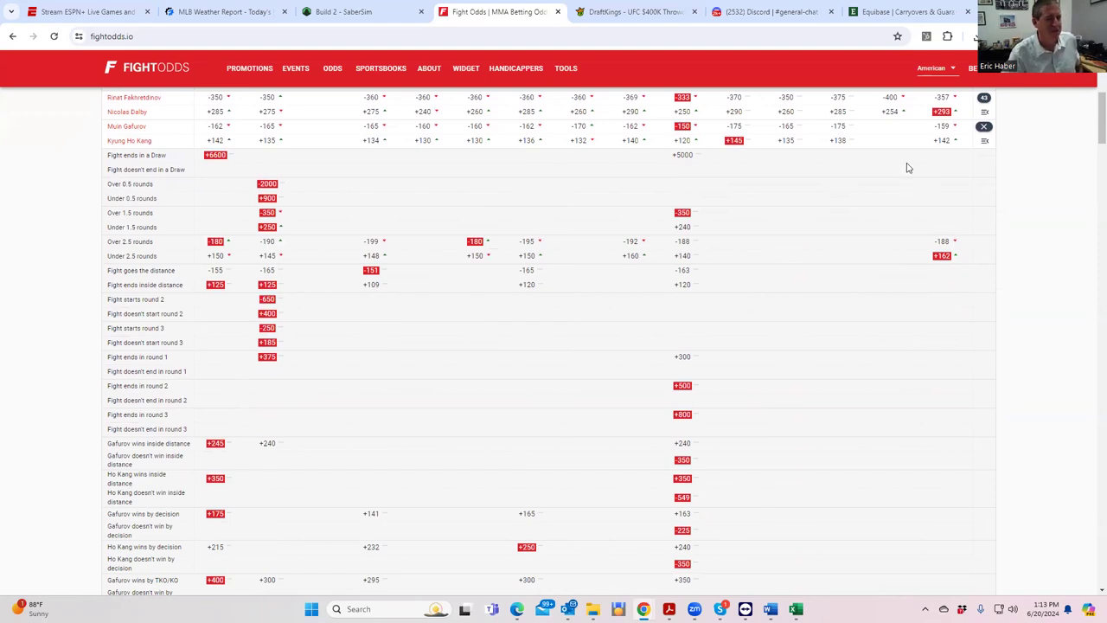
# Collapse the detailed odds of the Gafurov–Kang, Gadzhiyasulov–Ribeiro and Xiao–Lee fights in the FightOdds table
pyautogui.click(983, 127)
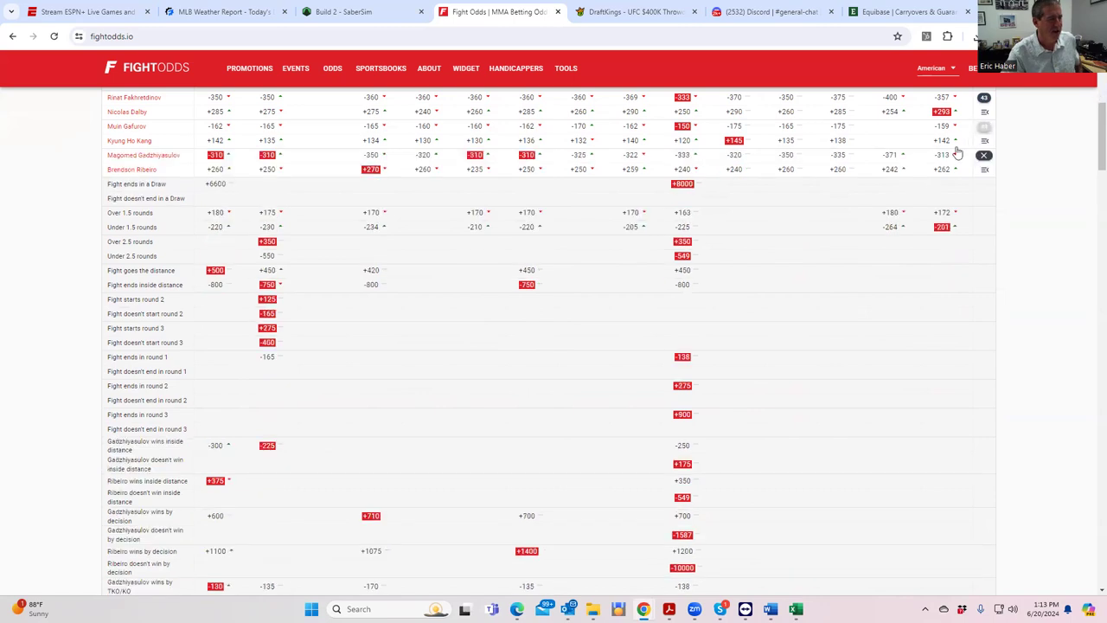
pyautogui.click(983, 155)
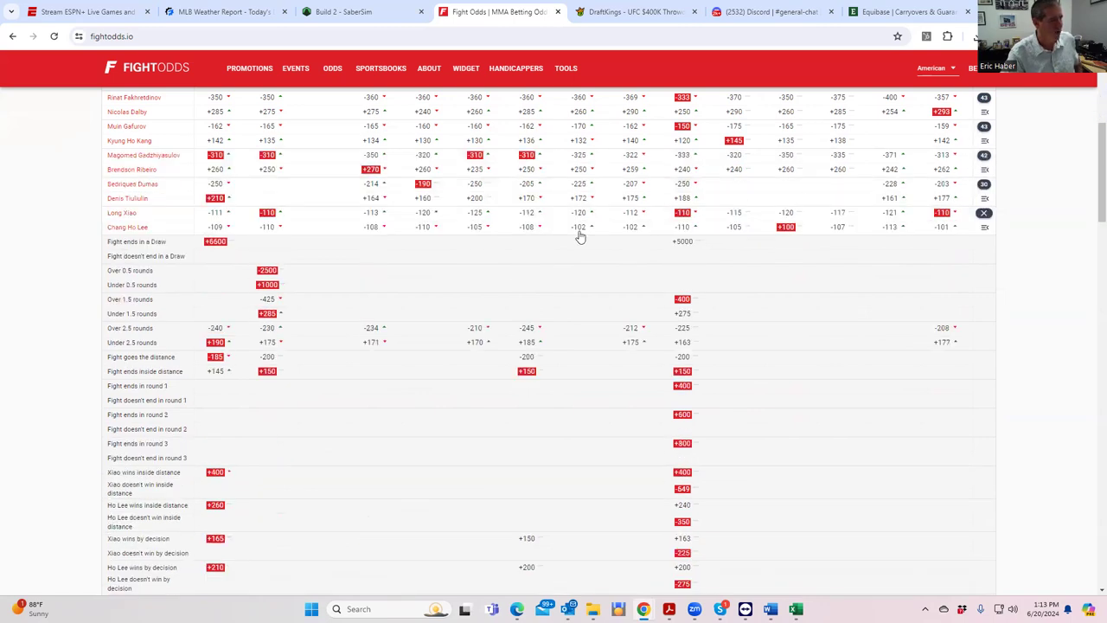
pyautogui.scroll(2, 605, 243)
pyautogui.click(984, 328)
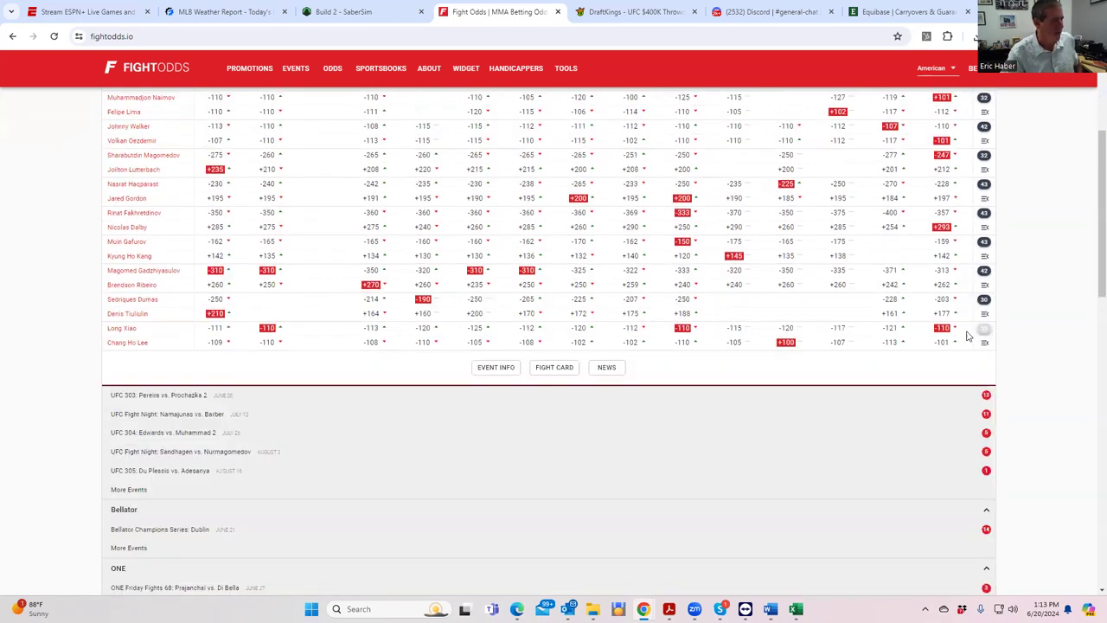
pyautogui.scroll(2, 642, 346)
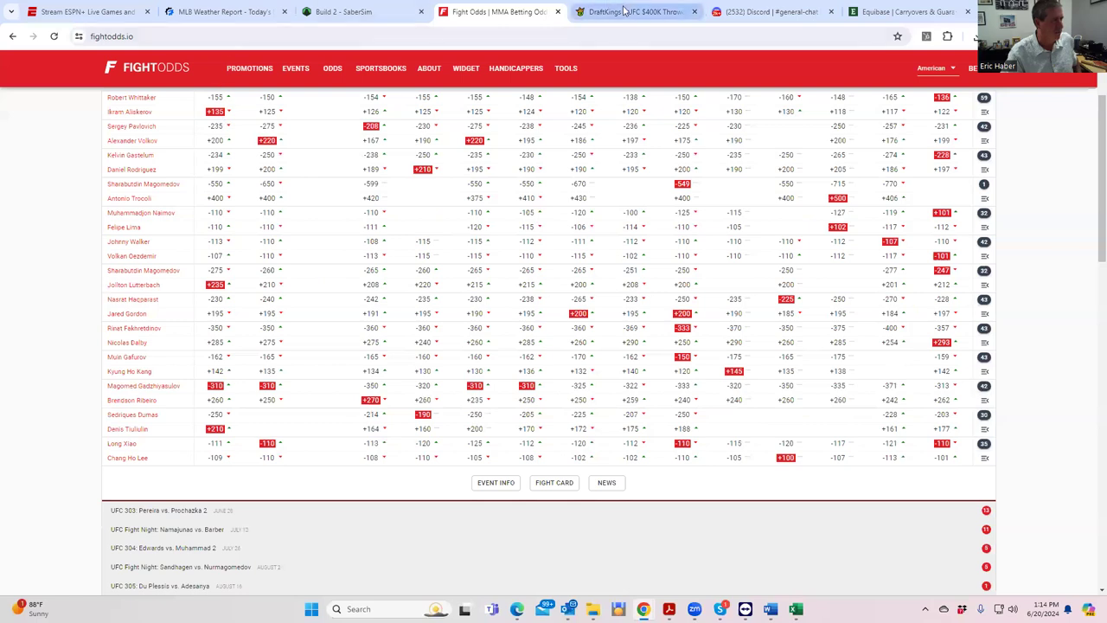
# Examine the detailed FightOdds lines for Rinat Fakhretdinov vs. Nicolas Dalby, including rounds, inside-distance, decision, TKO/KO and submission props
pyautogui.click(596, 12)
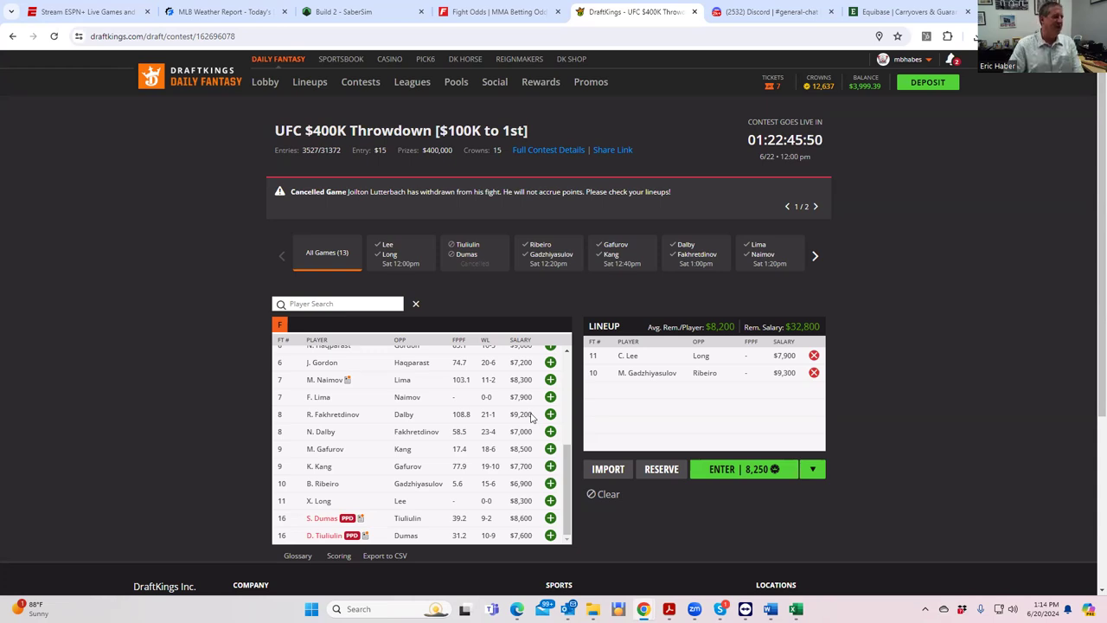
pyautogui.click(487, 15)
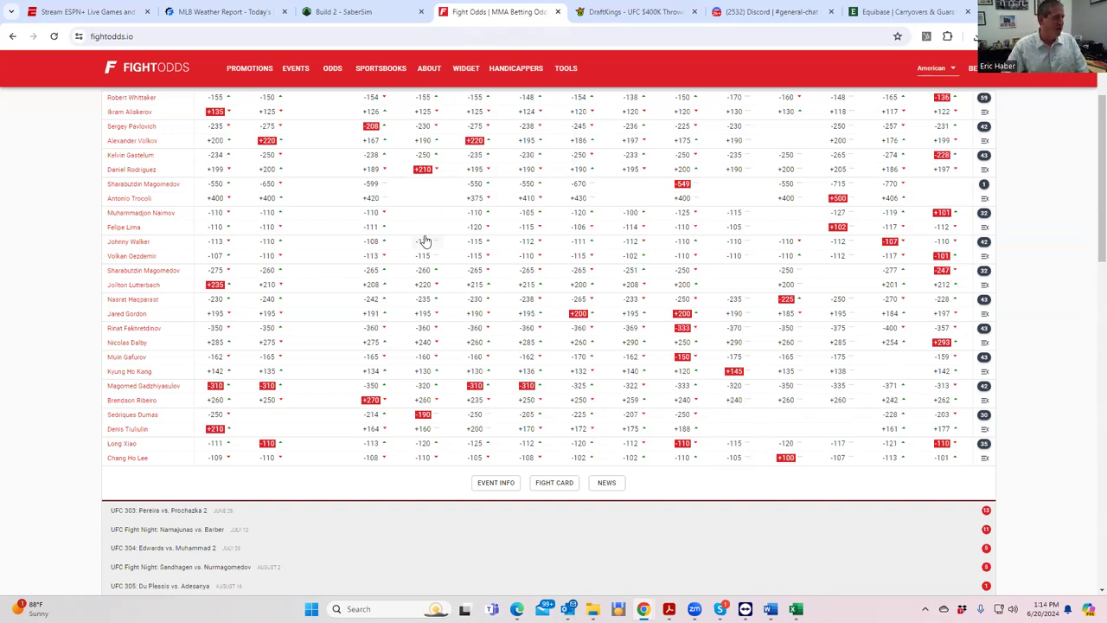
pyautogui.click(986, 331)
pyautogui.scroll(-1, 340, 420)
pyautogui.scroll(-1, 257, 445)
pyautogui.scroll(-2, 239, 457)
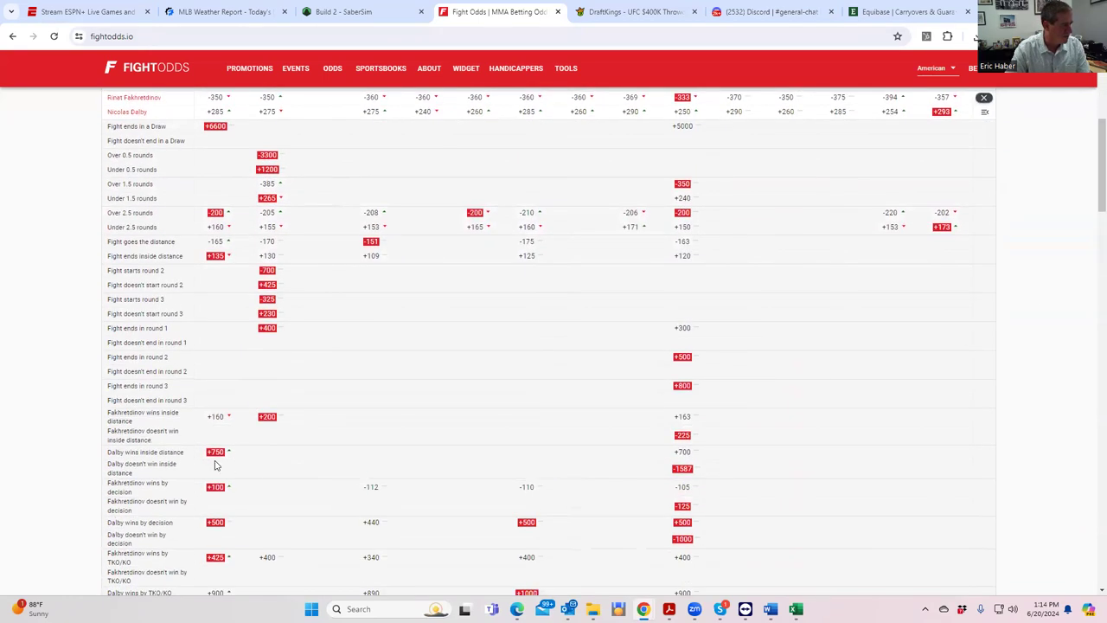
pyautogui.scroll(-1, 216, 465)
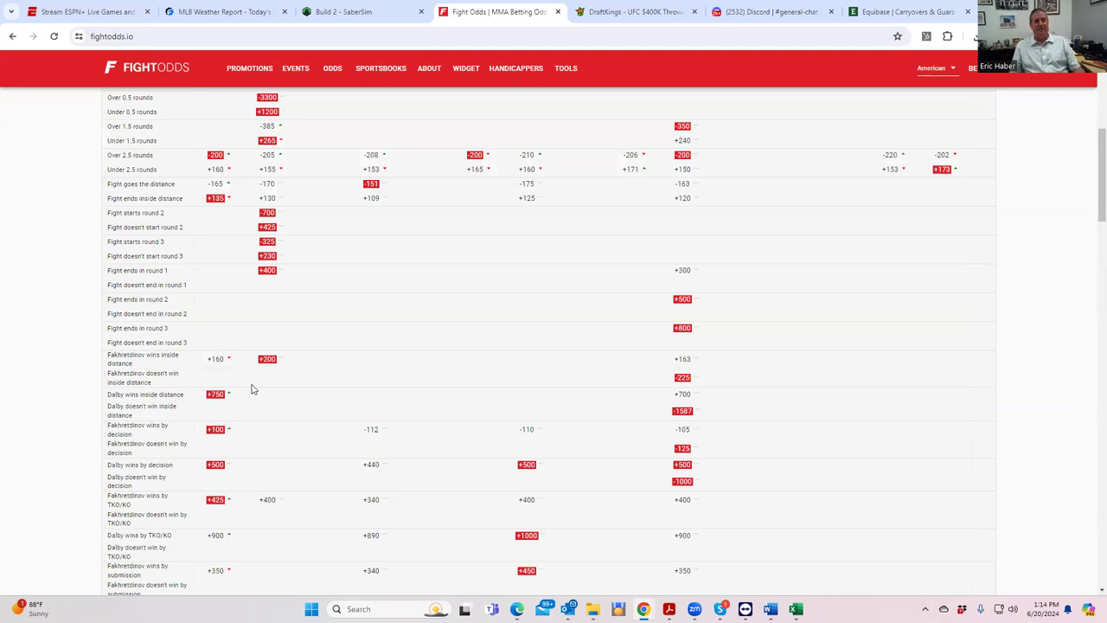
pyautogui.scroll(2, 786, 170)
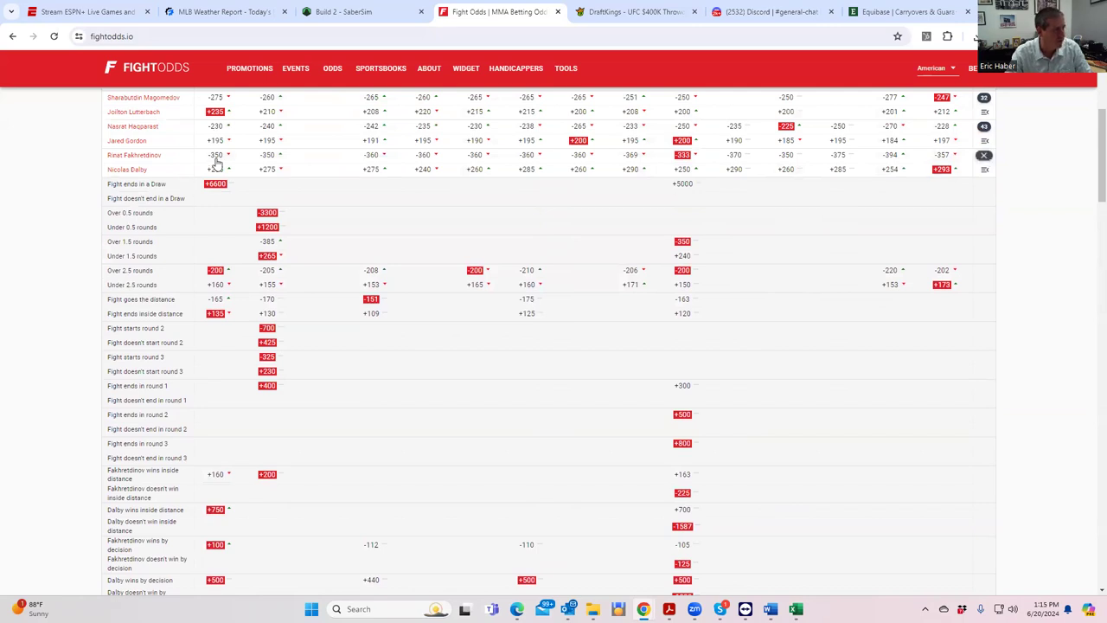
# Switch to the DraftKings contest, review R. Fakhretdinov's fight log on his player card, and close the card
pyautogui.click(611, 12)
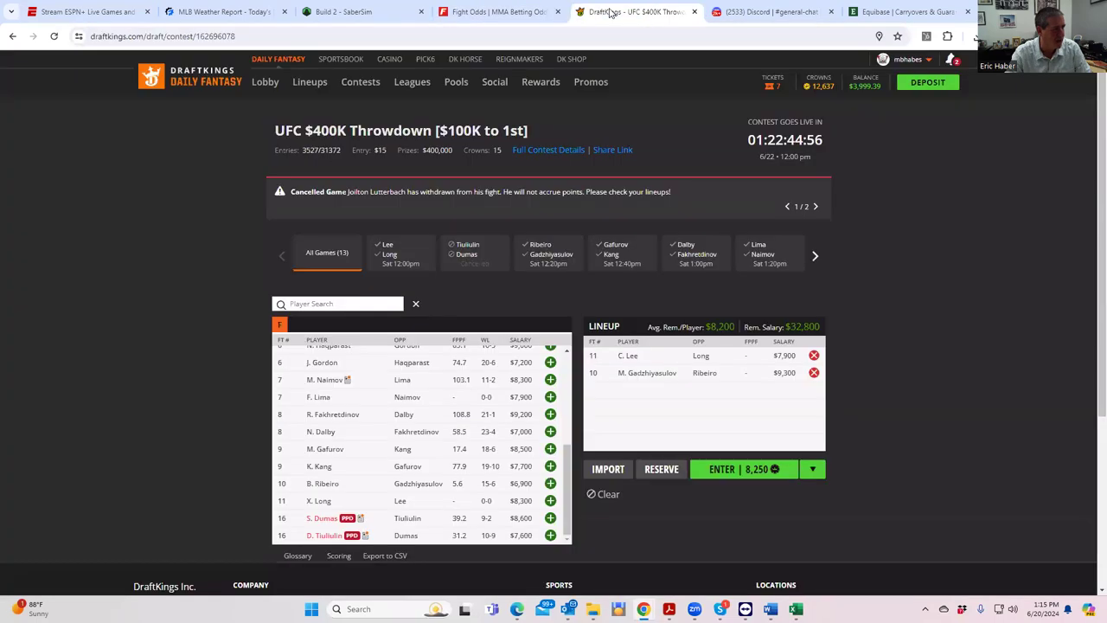
pyautogui.click(339, 415)
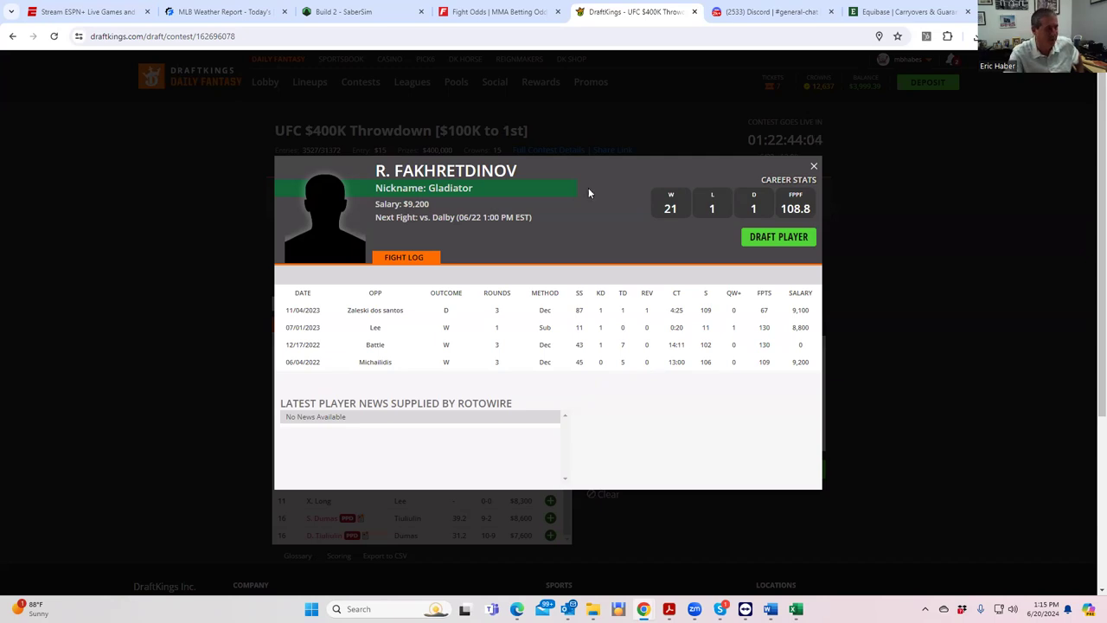
pyautogui.click(814, 165)
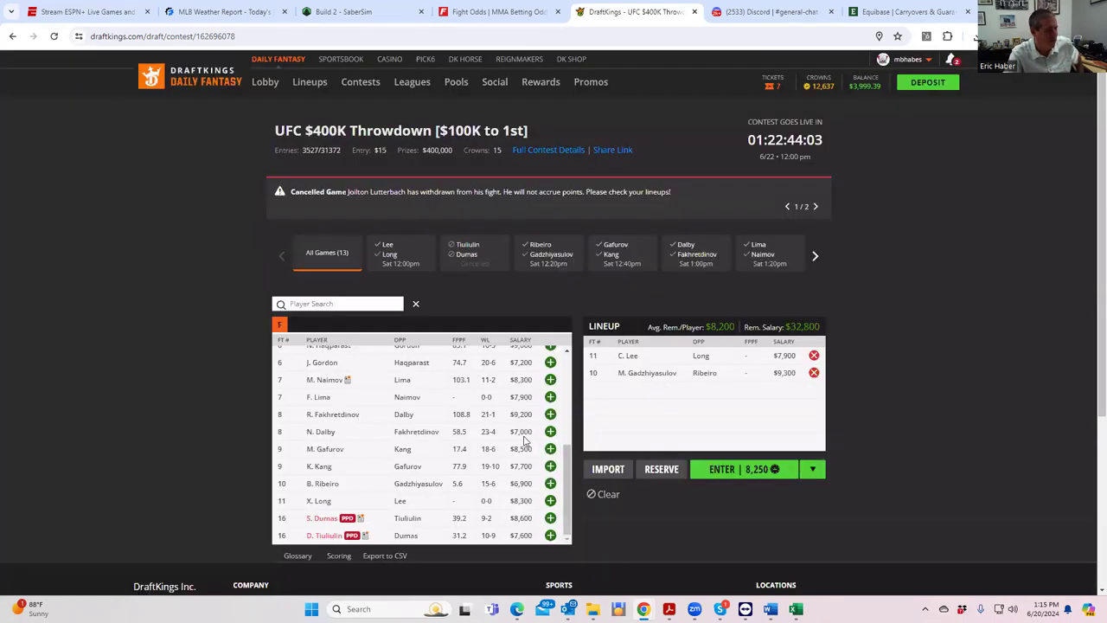
# Switch back to FightOdds and collapse the detailed odds of the Fakhretdinov–Dalby fight
pyautogui.click(468, 27)
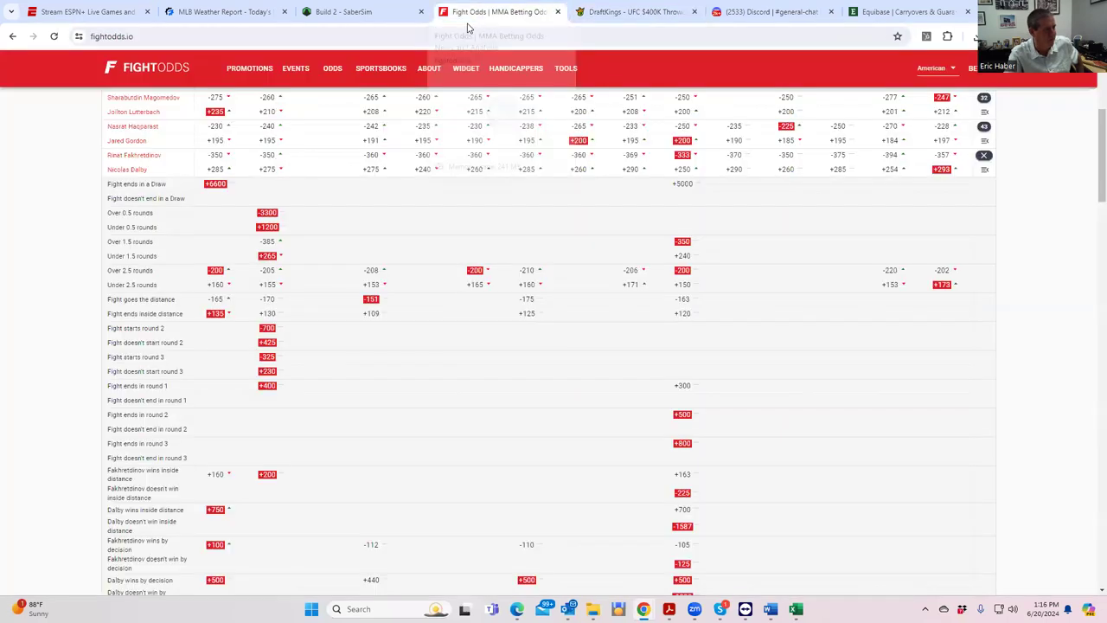
pyautogui.click(984, 161)
pyautogui.scroll(1, 358, 289)
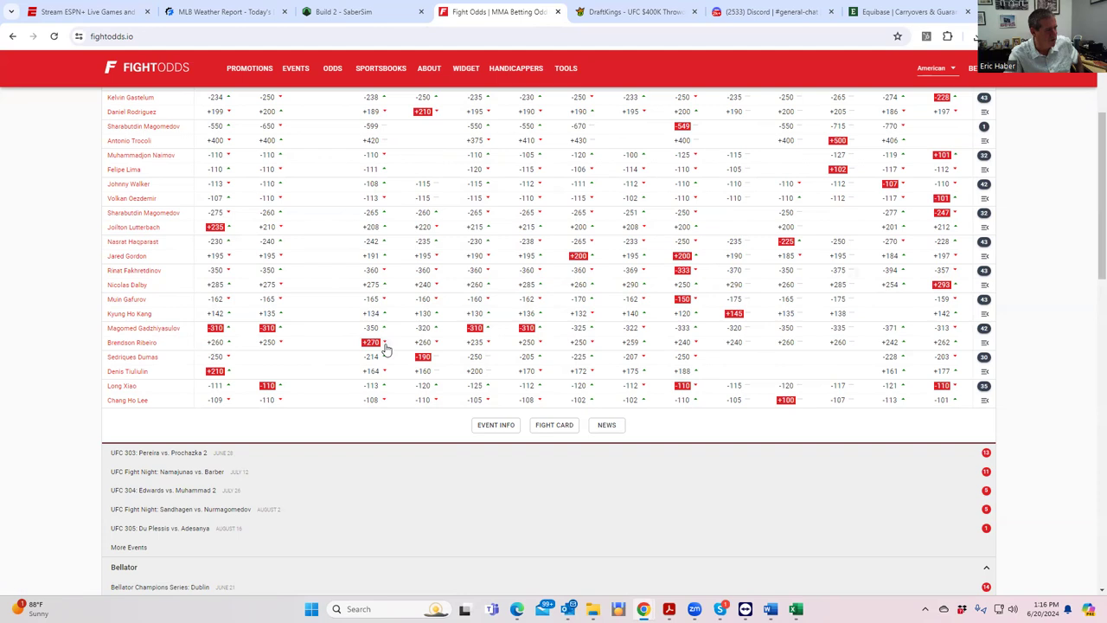
# Expand the Gadzhiyasulov–Ribeiro fight again, review its rounds and method-of-victory props, and collapse it
pyautogui.click(983, 332)
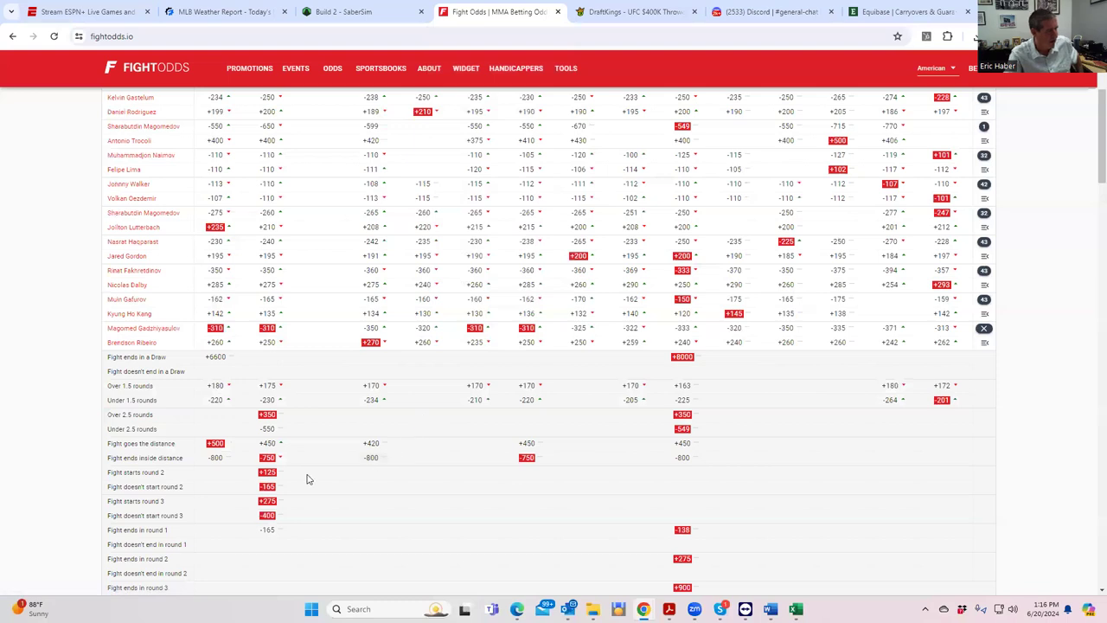
pyautogui.scroll(-3, 321, 491)
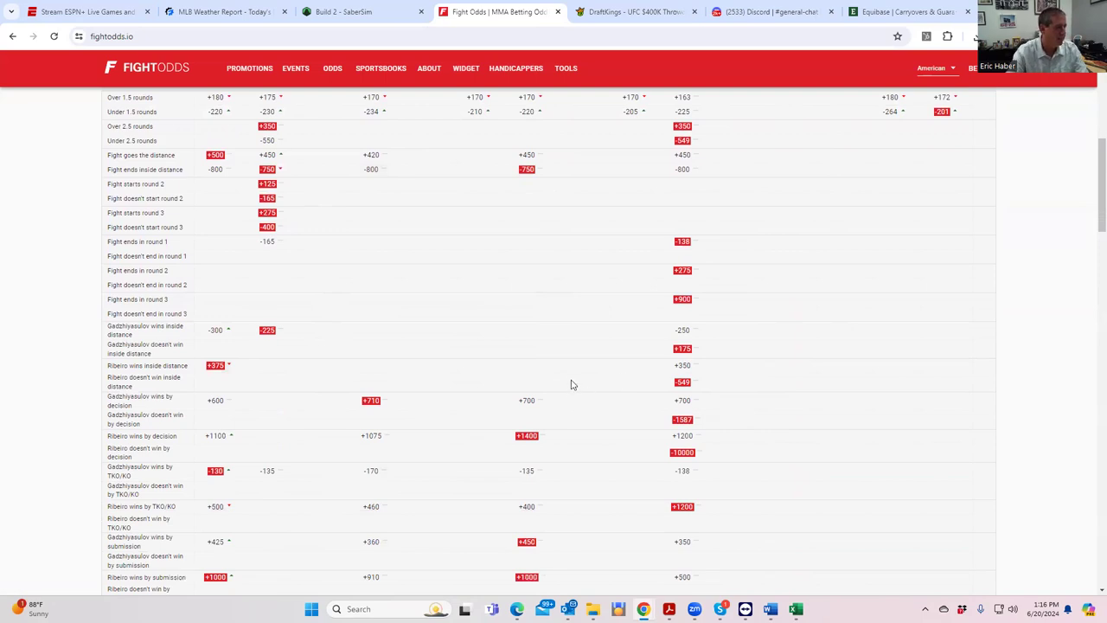
pyautogui.scroll(1, 569, 383)
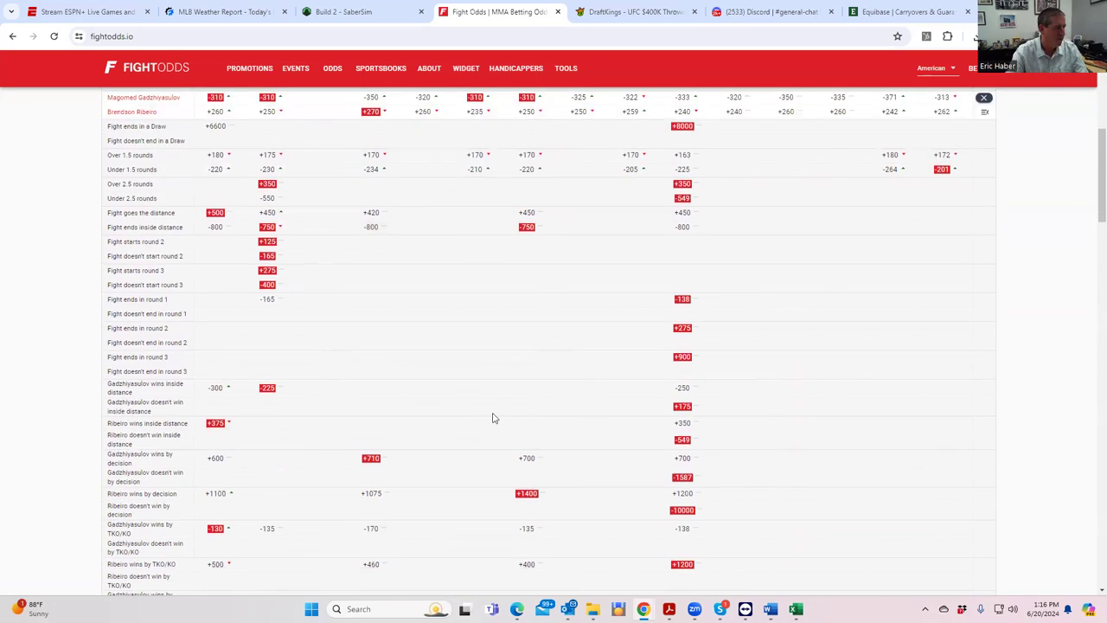
pyautogui.scroll(2, 478, 431)
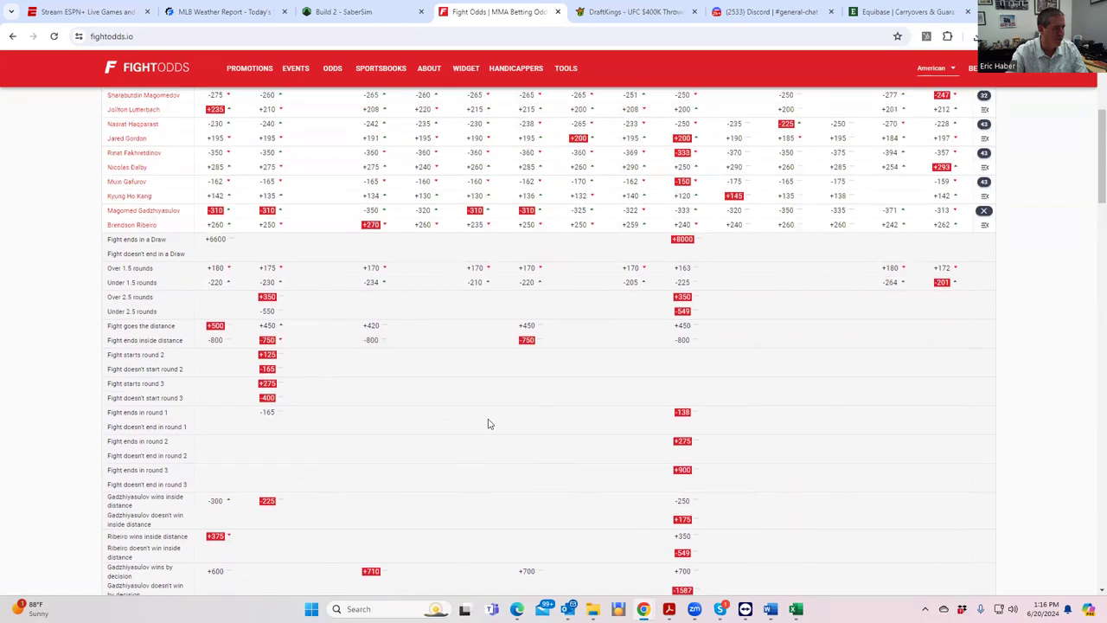
pyautogui.click(985, 217)
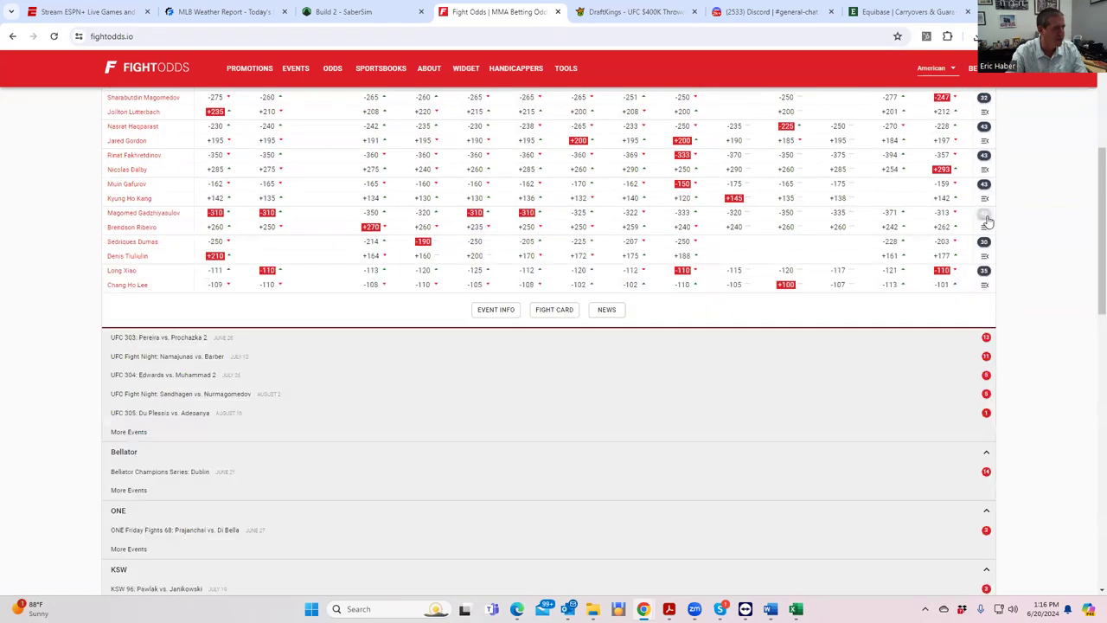
# Recheck the Fakhretdinov–Dalby inside-distance and decision props for comparison, and collapse that fight's detailed odds
pyautogui.click(983, 155)
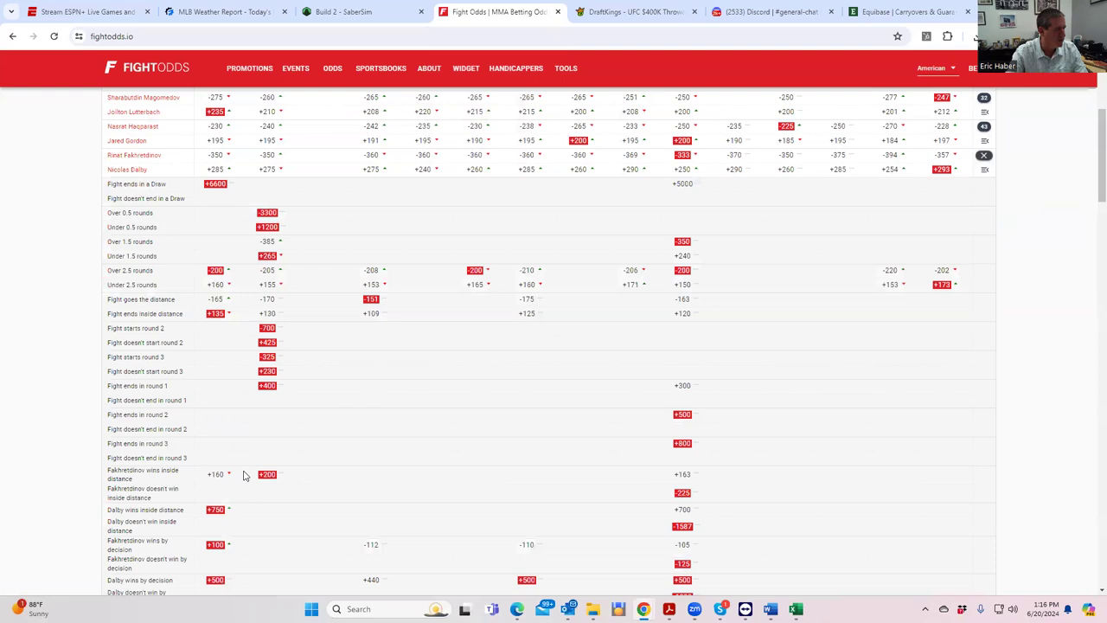
pyautogui.scroll(-2, 245, 477)
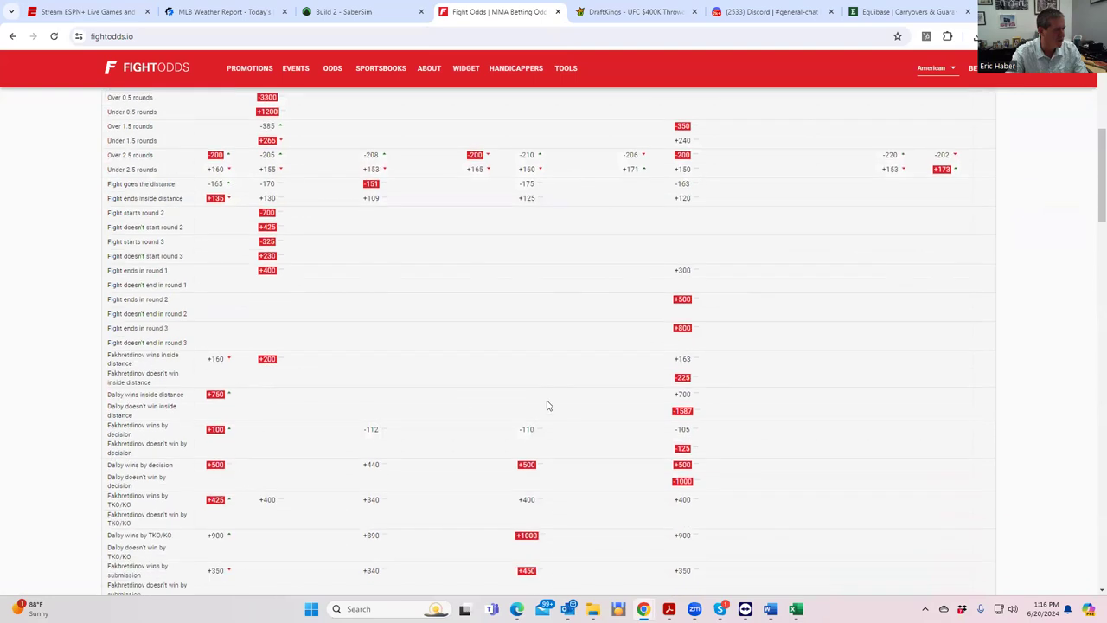
pyautogui.scroll(4, 670, 394)
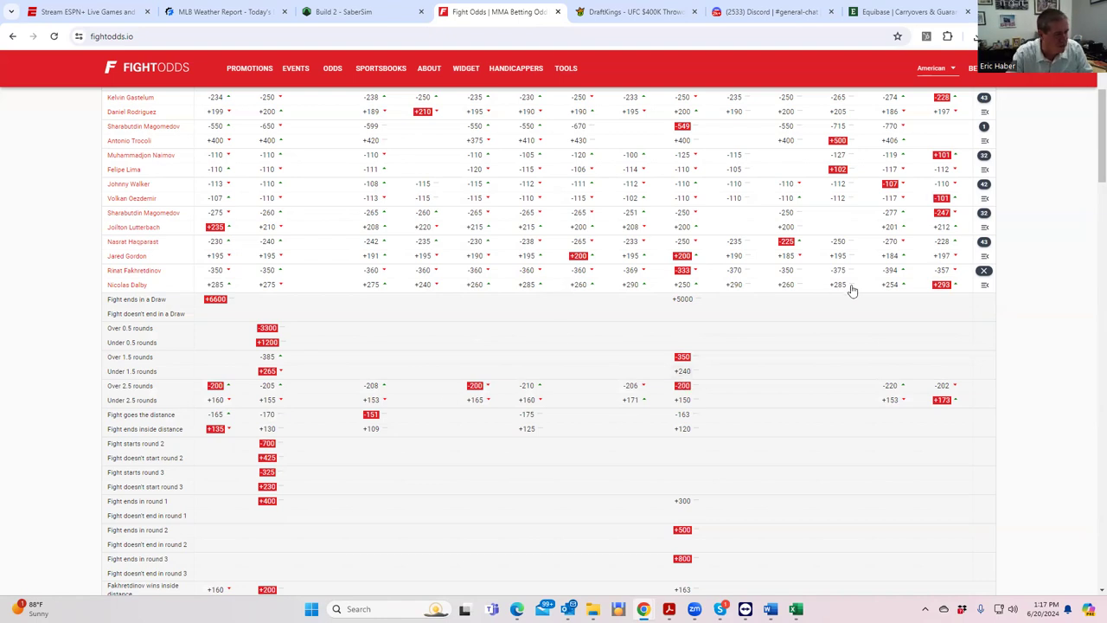
pyautogui.click(986, 273)
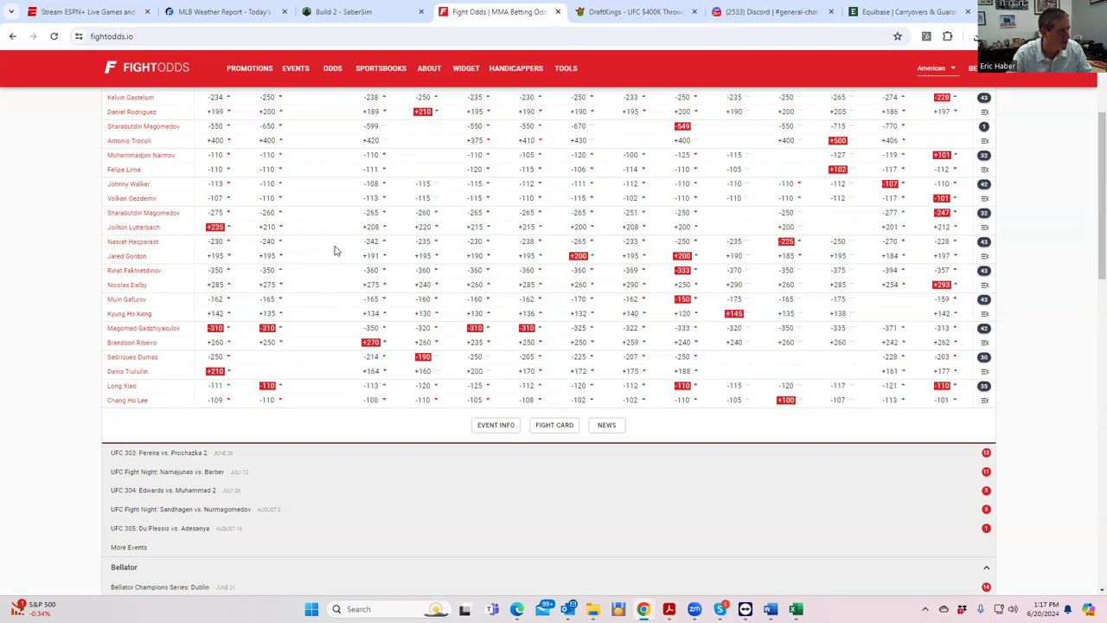
# Switch to the DraftKings contest and add R. Fakhretdinov to the lineup
pyautogui.click(631, 11)
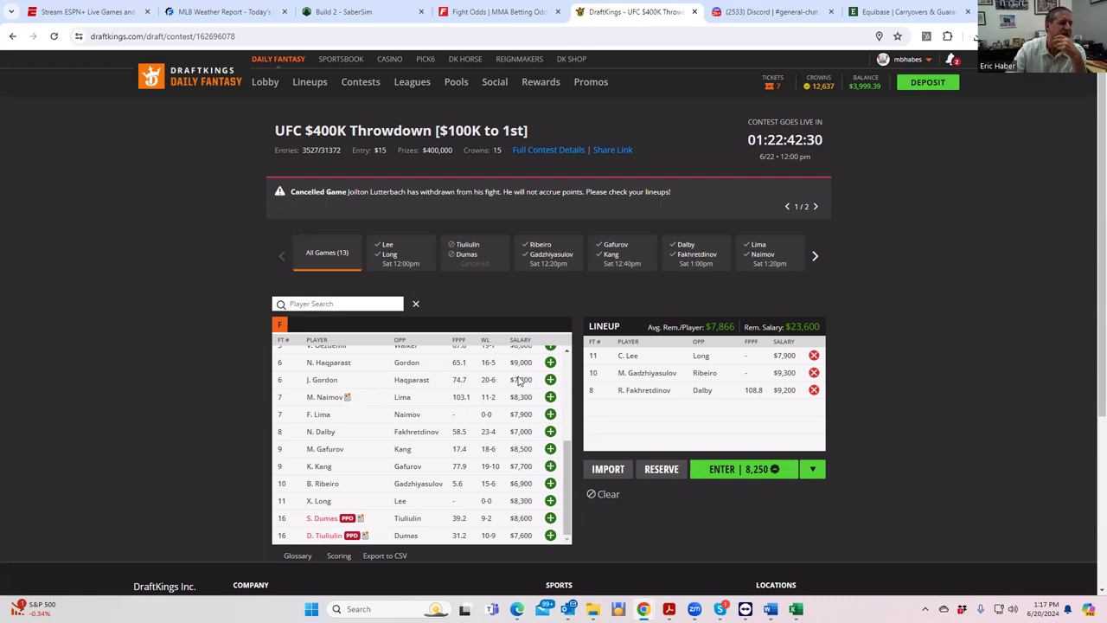
# Switch to FightOdds and examine the detailed lines for the Nasrat Haqparast vs. Jared Gordon fight
pyautogui.click(487, 14)
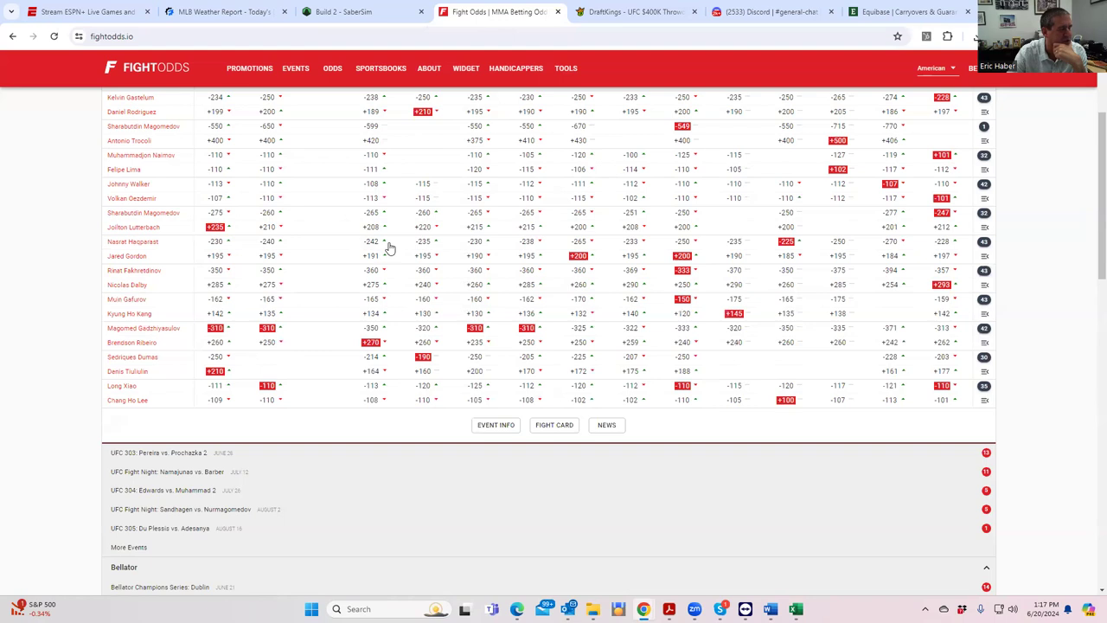
pyautogui.click(984, 241)
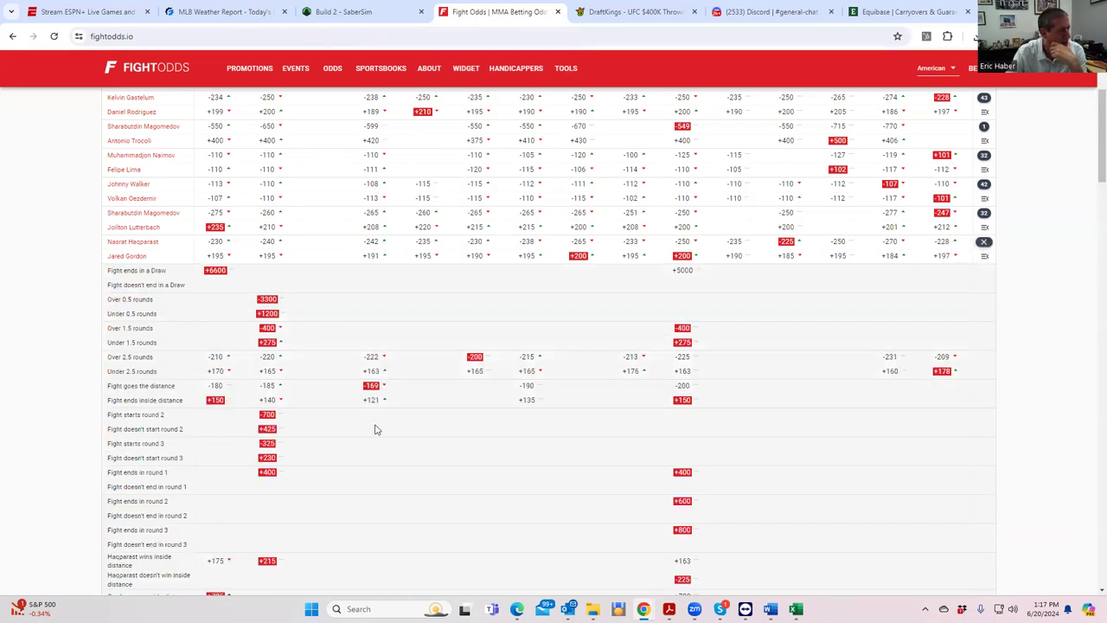
pyautogui.scroll(-2, 381, 437)
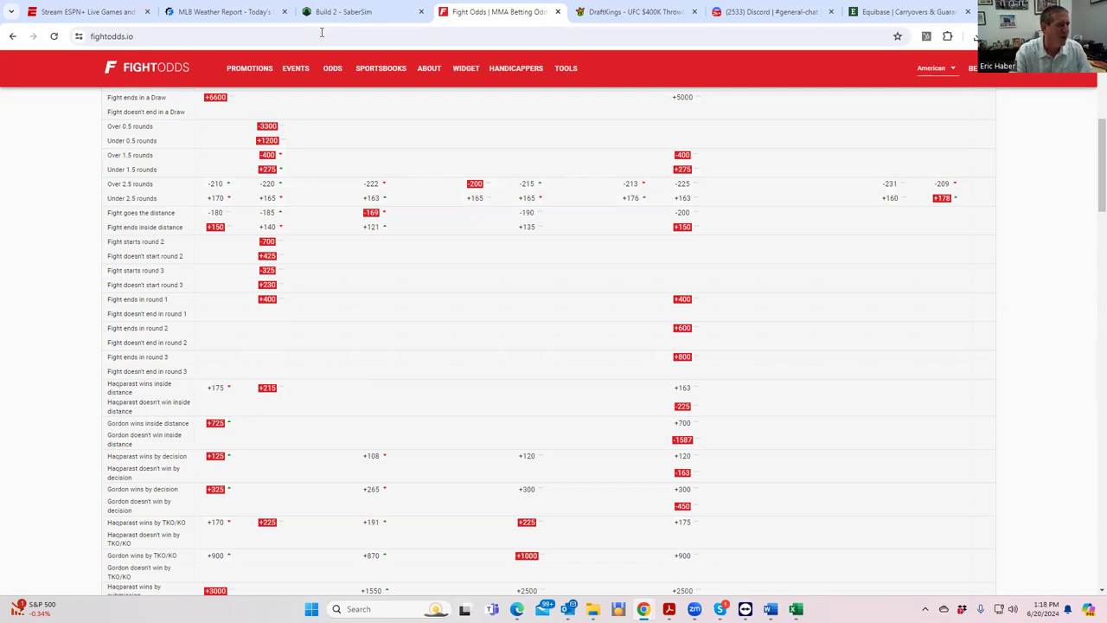
# Switch to the DraftKings contest and review the available fighters and their salaries in the player pool
pyautogui.click(631, 12)
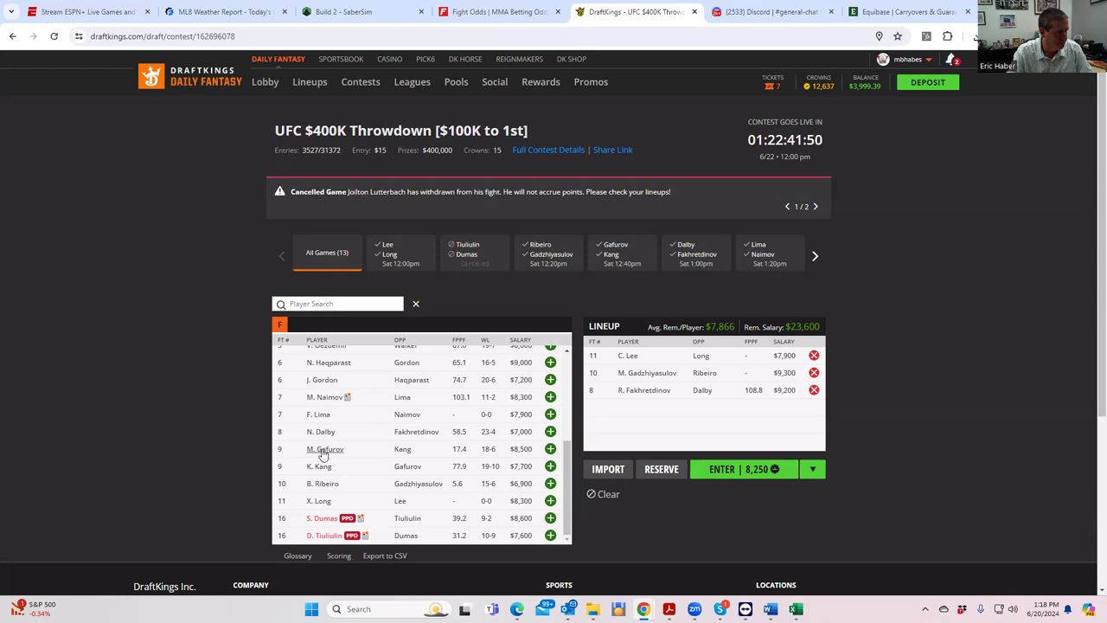
pyautogui.scroll(3, 335, 407)
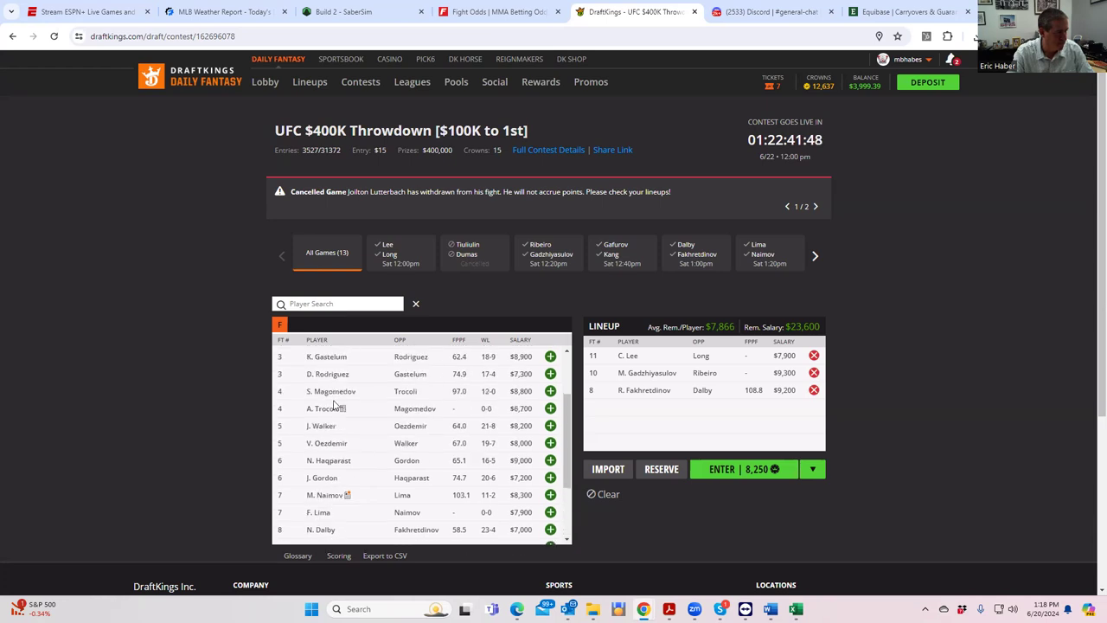
pyautogui.scroll(-1, 381, 445)
pyautogui.scroll(-3, 377, 451)
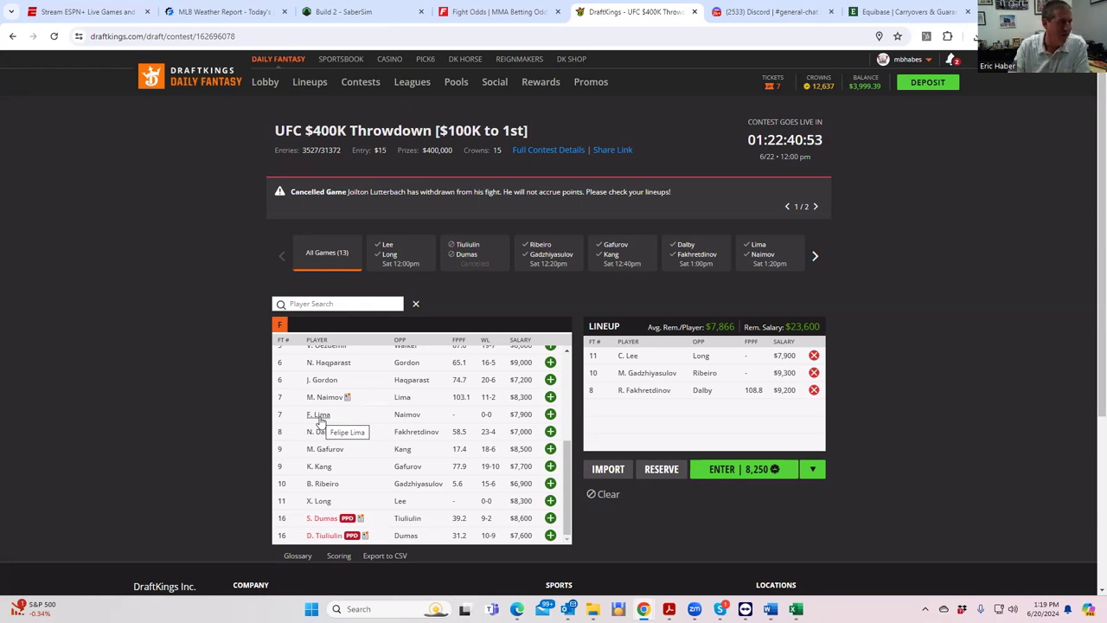
# Switch to FightOdds, collapse the Haqparast–Gordon odds, and examine the detailed lines for Muhammadjon Naimov vs. Felipe Lima
pyautogui.click(491, 12)
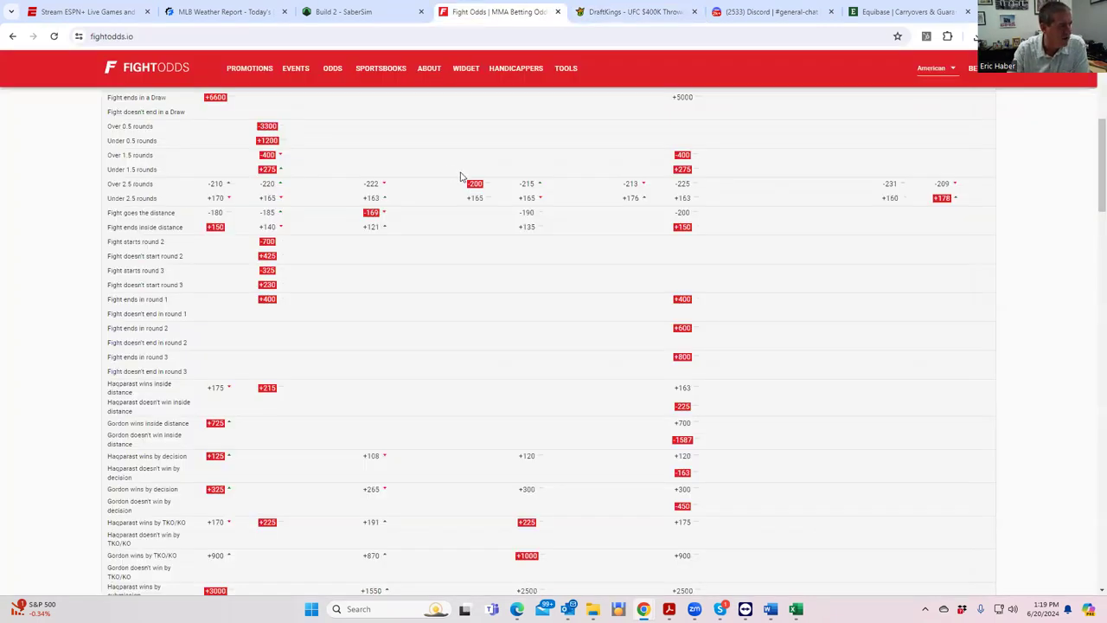
pyautogui.scroll(4, 459, 178)
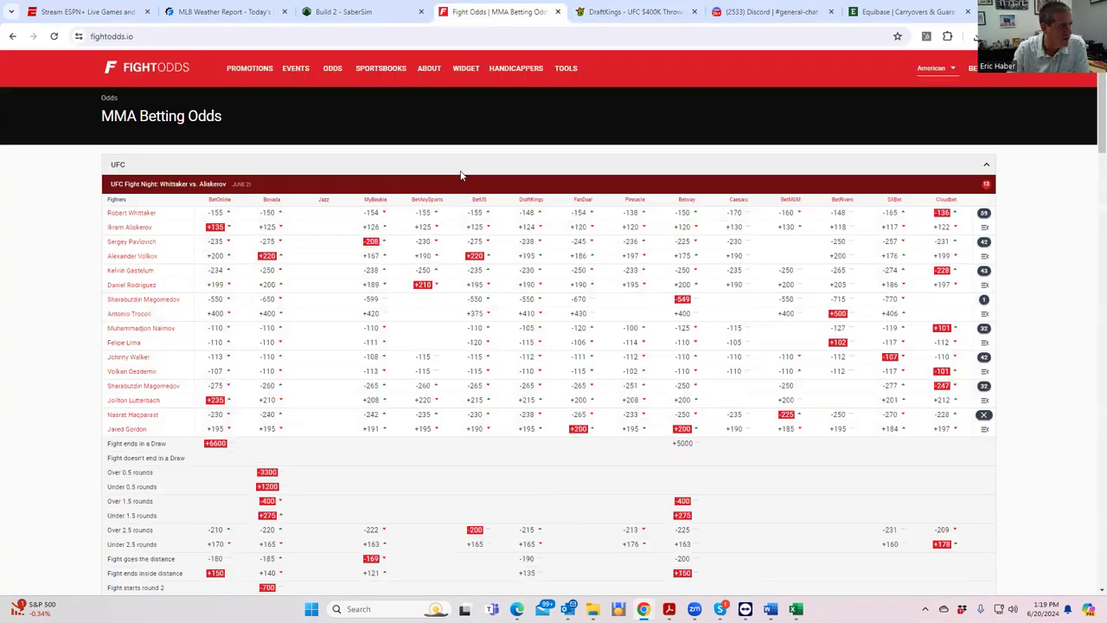
pyautogui.click(983, 414)
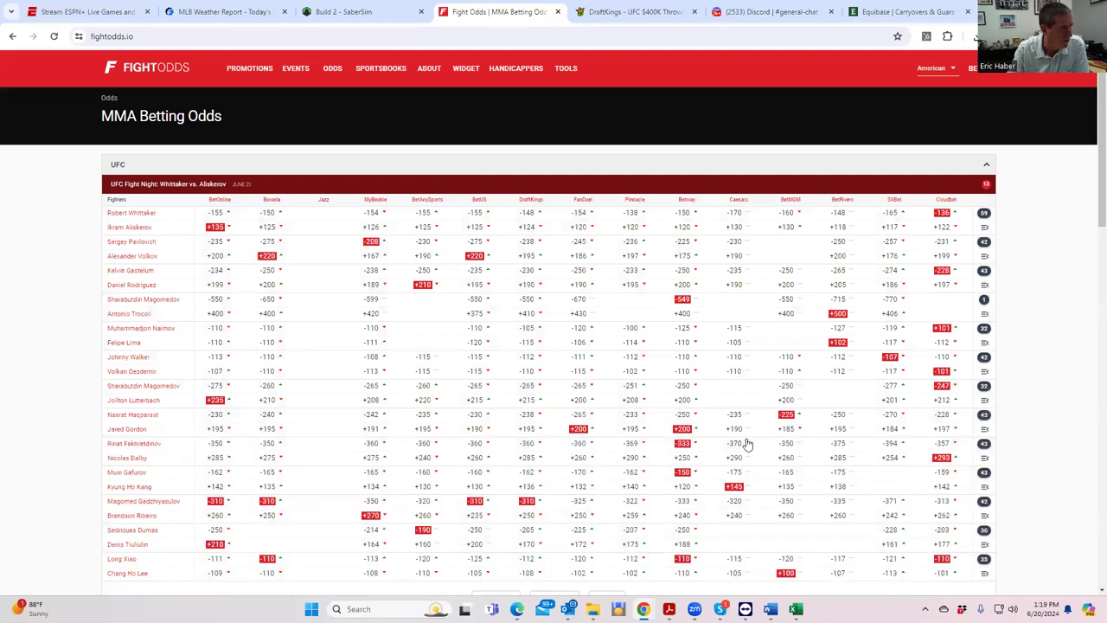
pyautogui.click(983, 331)
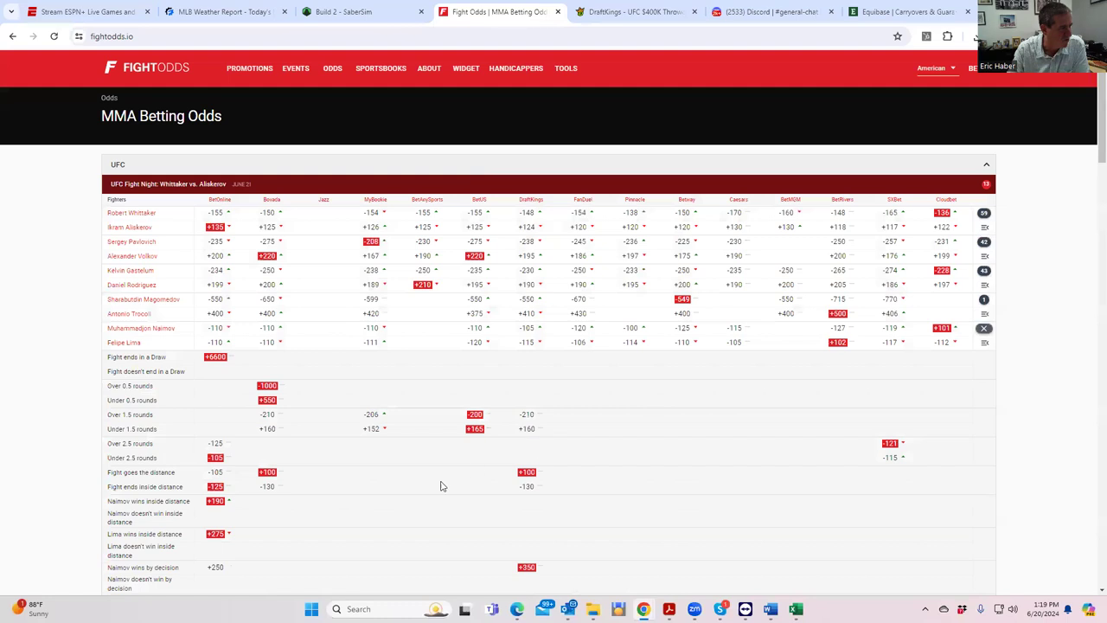
pyautogui.scroll(-1, 285, 506)
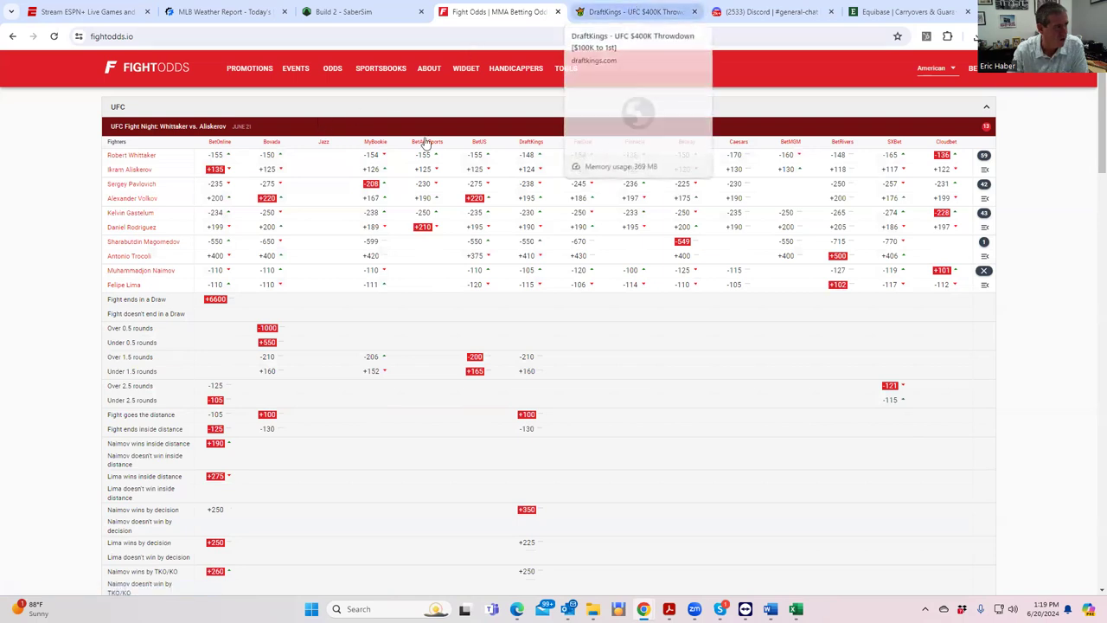
# Switch to the DraftKings contest and add M. Naimov to the lineup
pyautogui.click(636, 12)
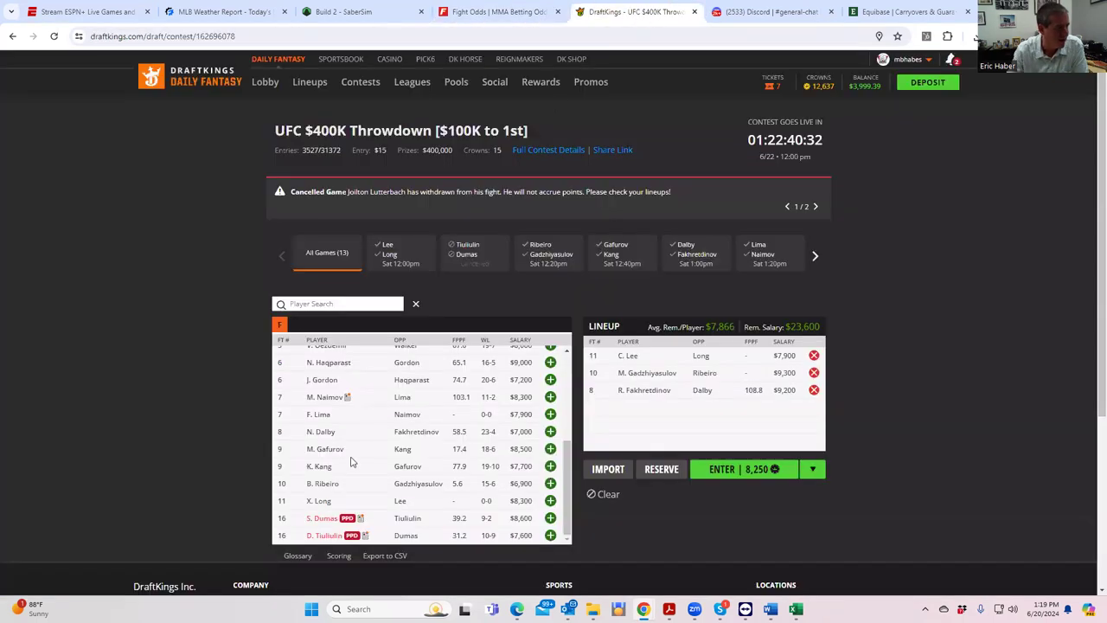
pyautogui.click(550, 397)
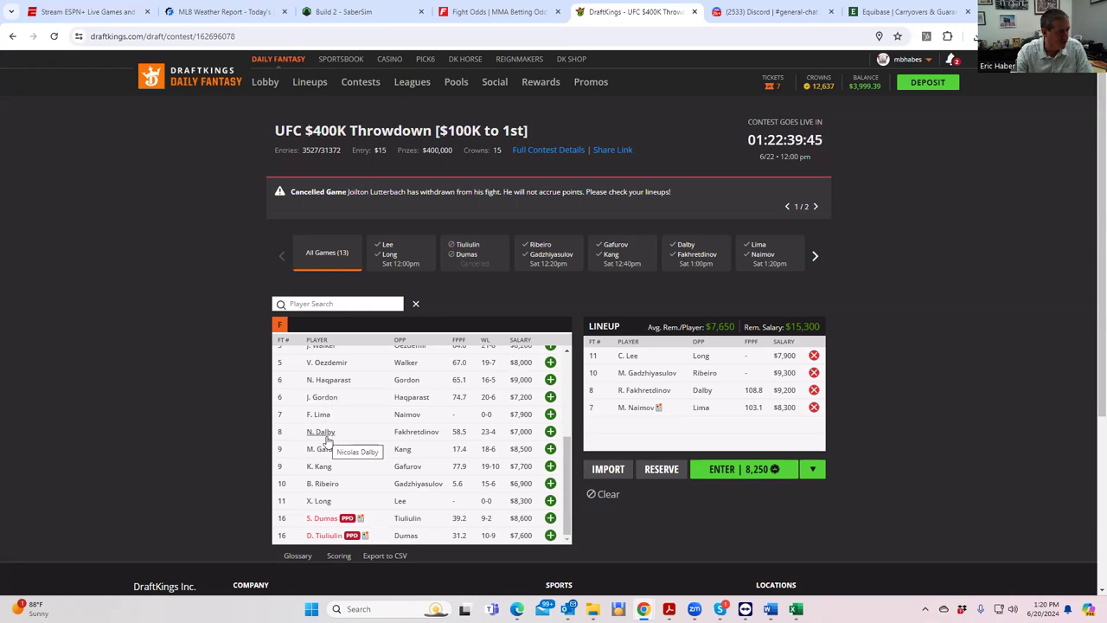
# Review the remaining fighters in the player pool, and switch to FightOdds to collapse the Naimov–Lima odds
pyautogui.scroll(1, 337, 391)
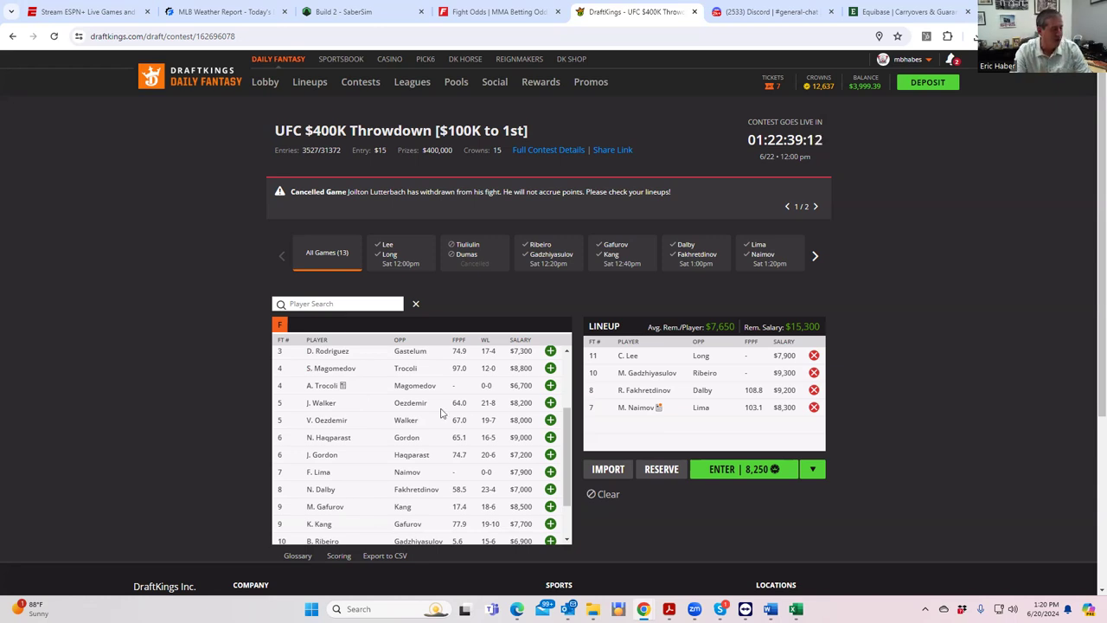
pyautogui.click(493, 12)
pyautogui.click(984, 271)
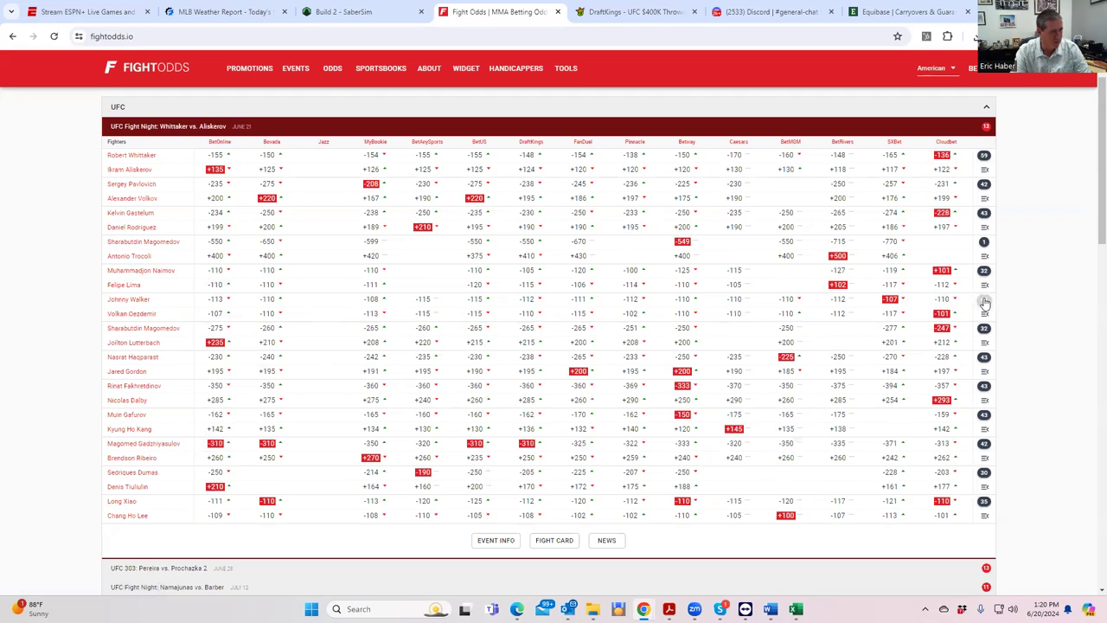
# Check the detailed odds for Johnny Walker vs. Volkan Oezdemir, and switch to the DraftKings contest to add J. Walker to the lineup
pyautogui.click(985, 298)
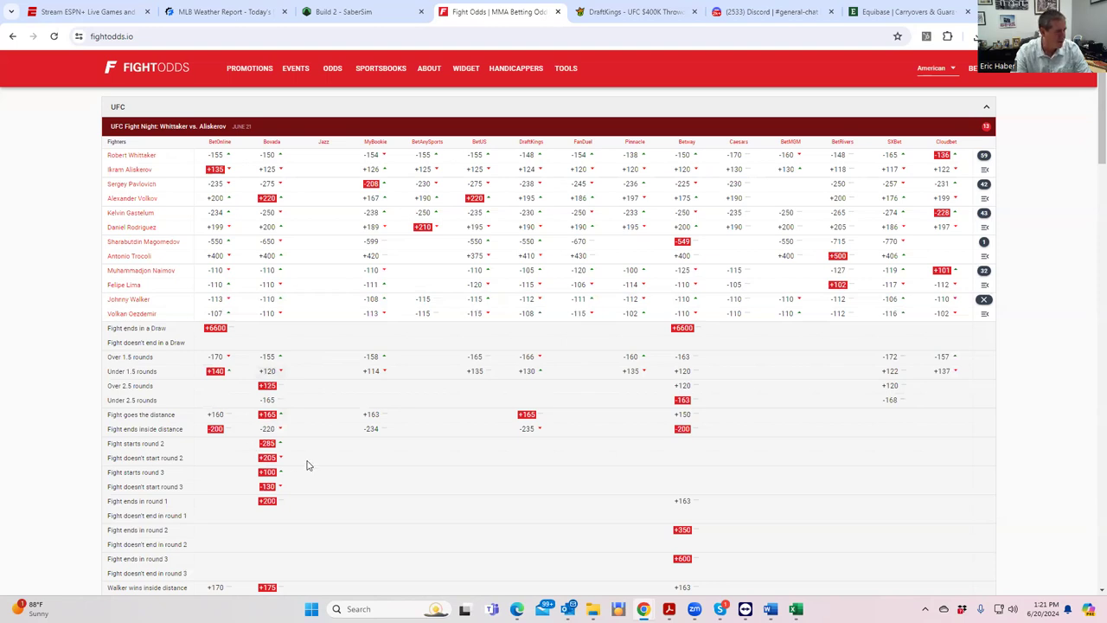
pyautogui.scroll(-3, 277, 457)
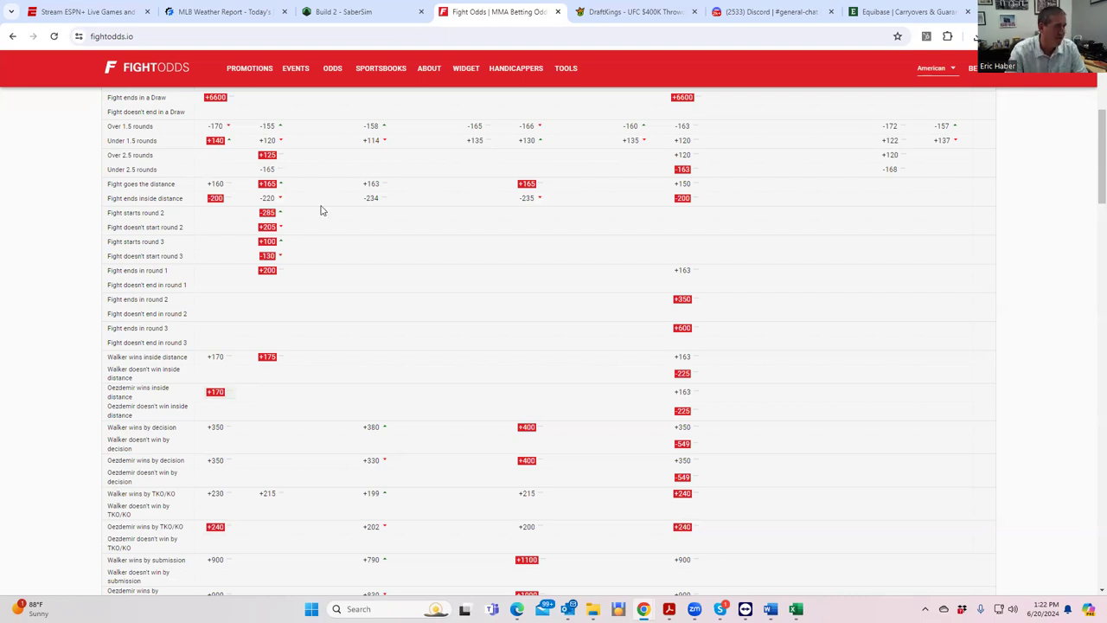
pyautogui.click(608, 14)
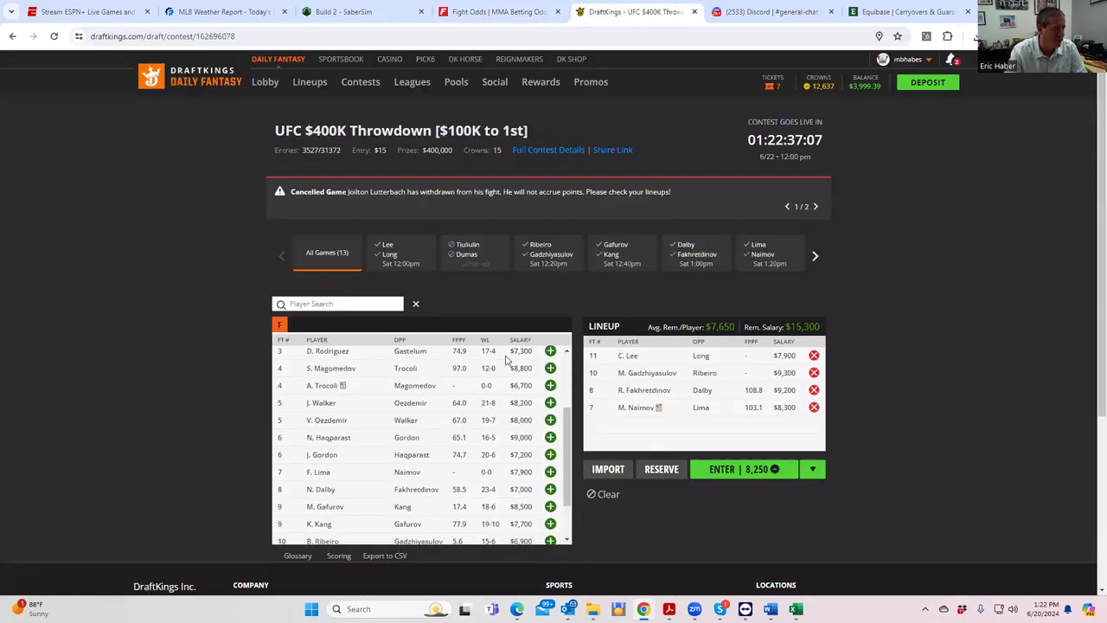
pyautogui.click(550, 403)
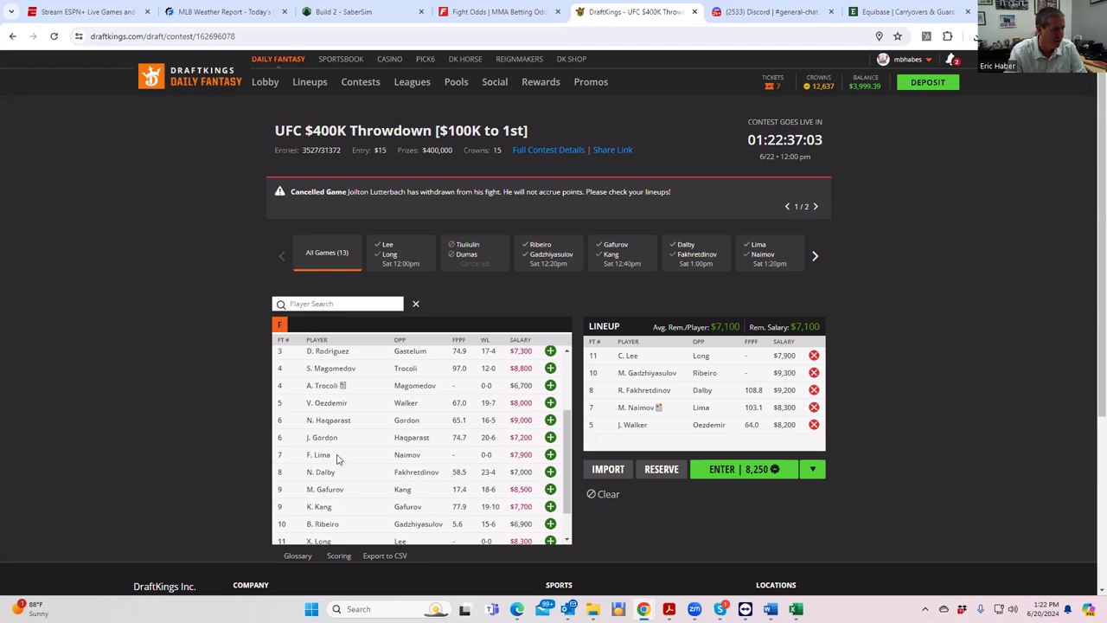
# Review the remaining fighters in the DraftKings player pool, and switch to FightOdds to collapse the Walker–Oezdemir odds
pyautogui.click(516, 16)
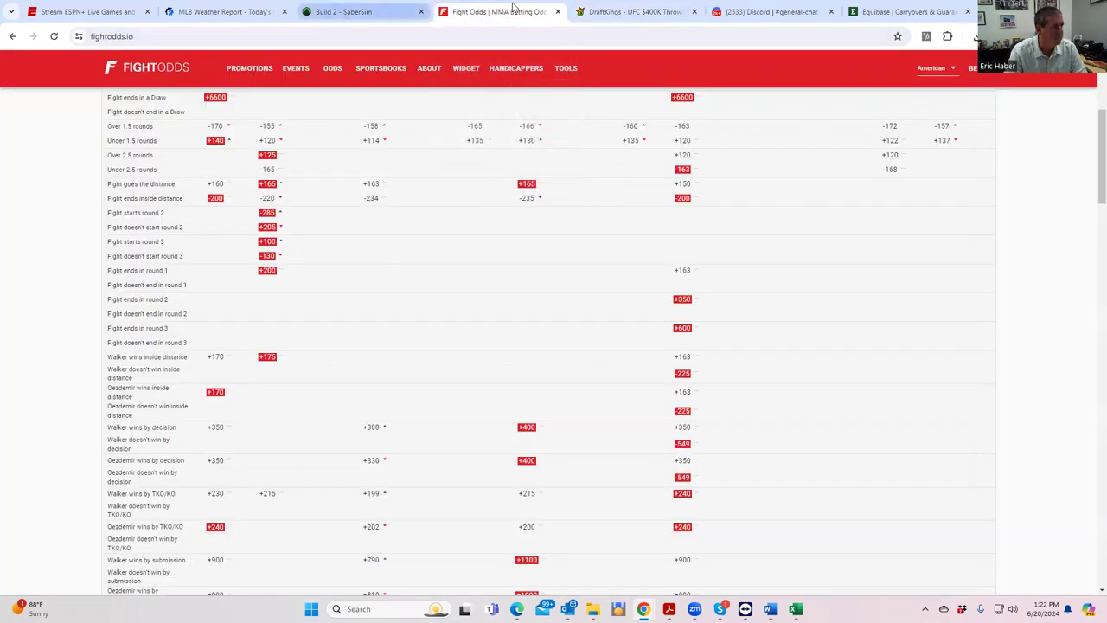
pyautogui.click(636, 13)
pyautogui.scroll(3, 384, 404)
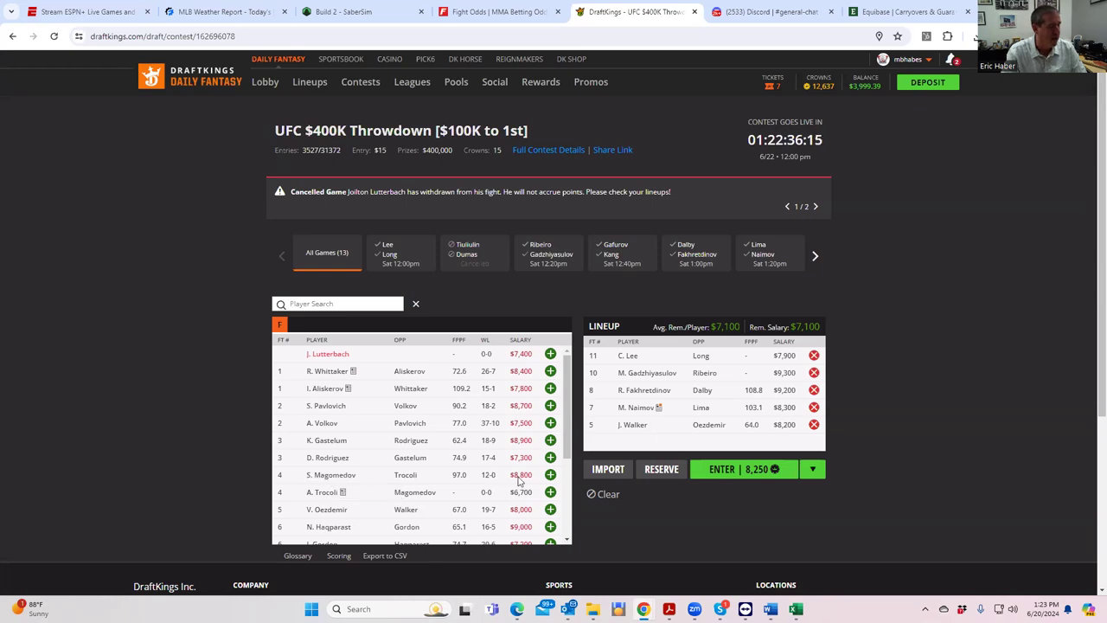
pyautogui.click(493, 11)
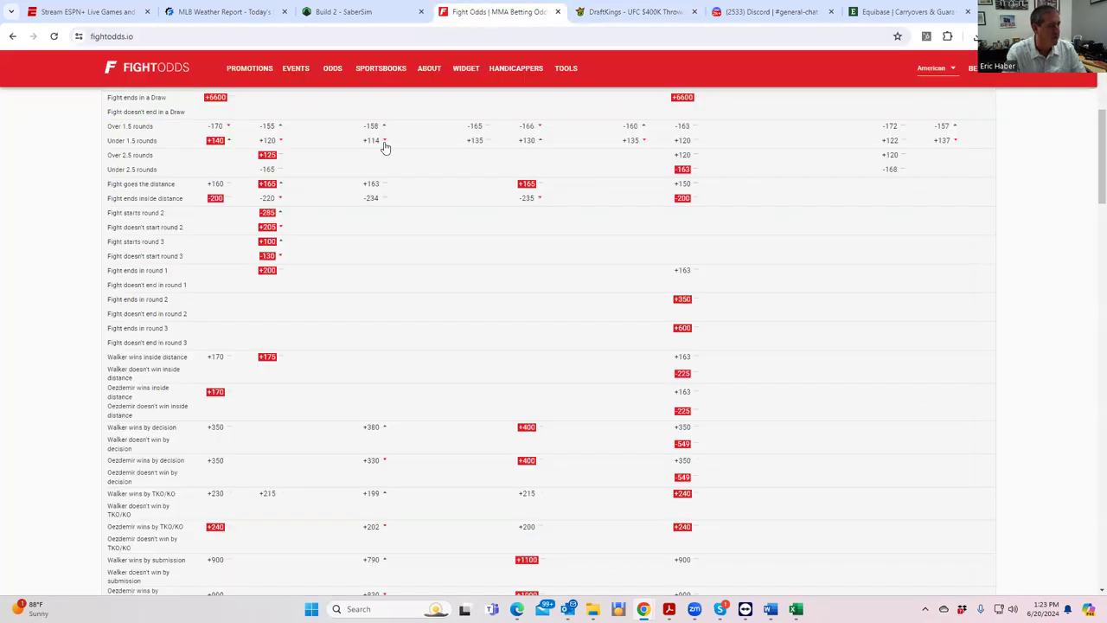
pyautogui.scroll(2, 275, 307)
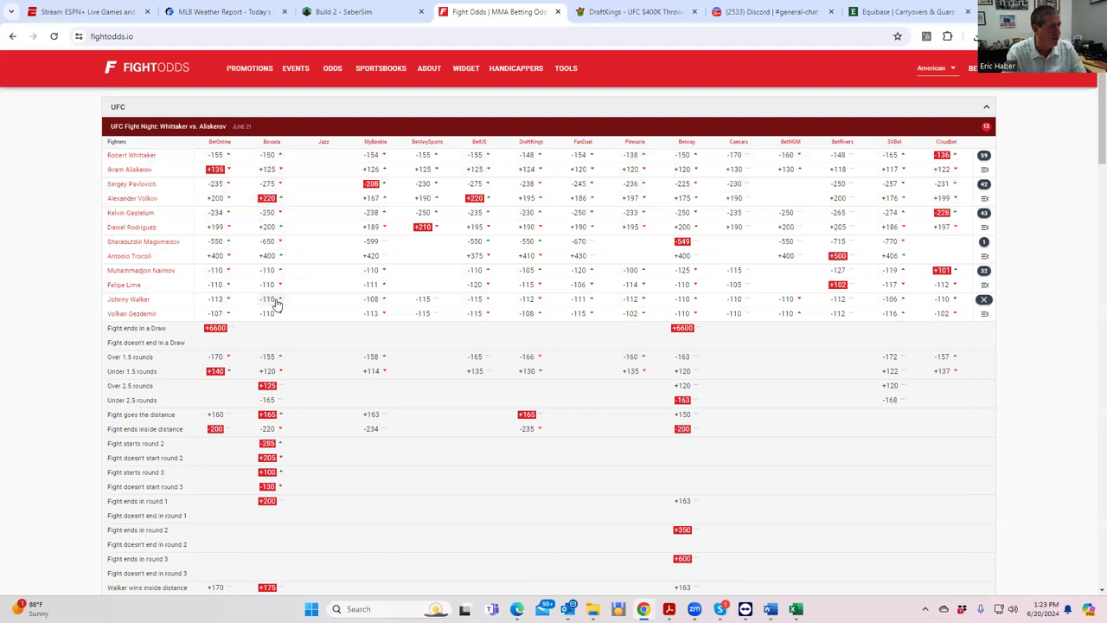
pyautogui.click(984, 302)
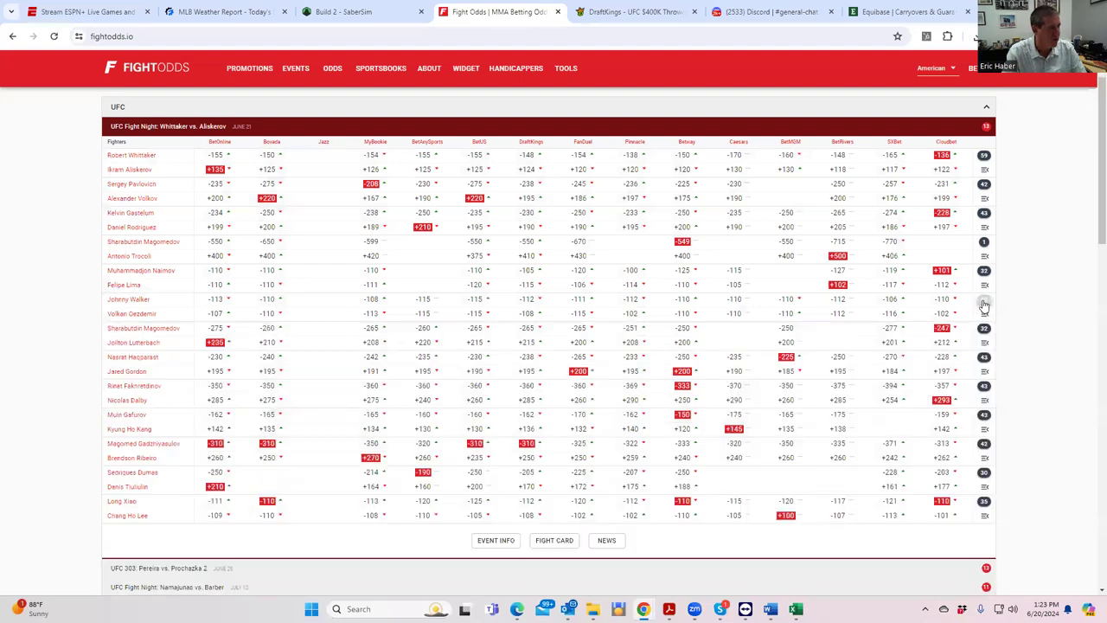
# Check the round lines for Sharabutdin Magomedov vs. Antonio Trocoli, and switch to the DraftKings contest to add S. Magomedov to the lineup
pyautogui.click(986, 246)
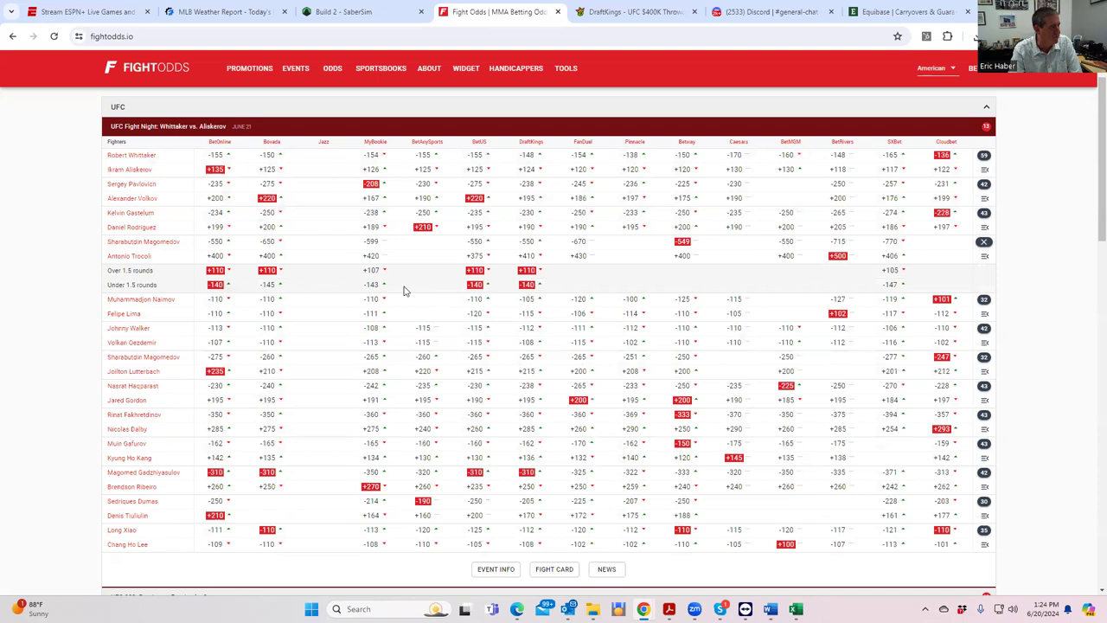
pyautogui.click(985, 244)
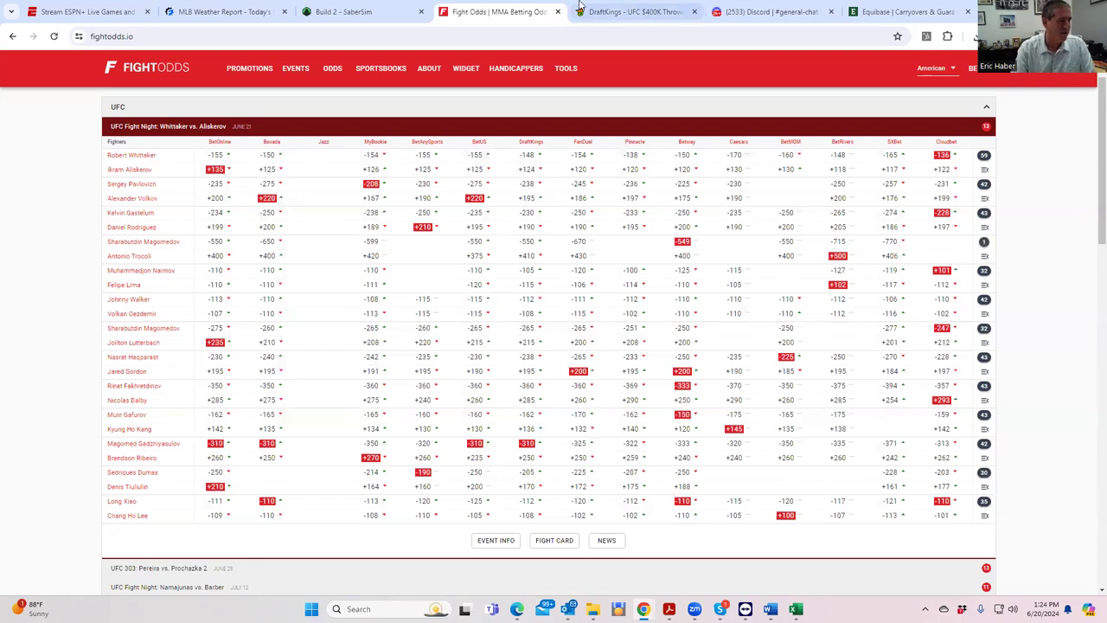
pyautogui.click(631, 11)
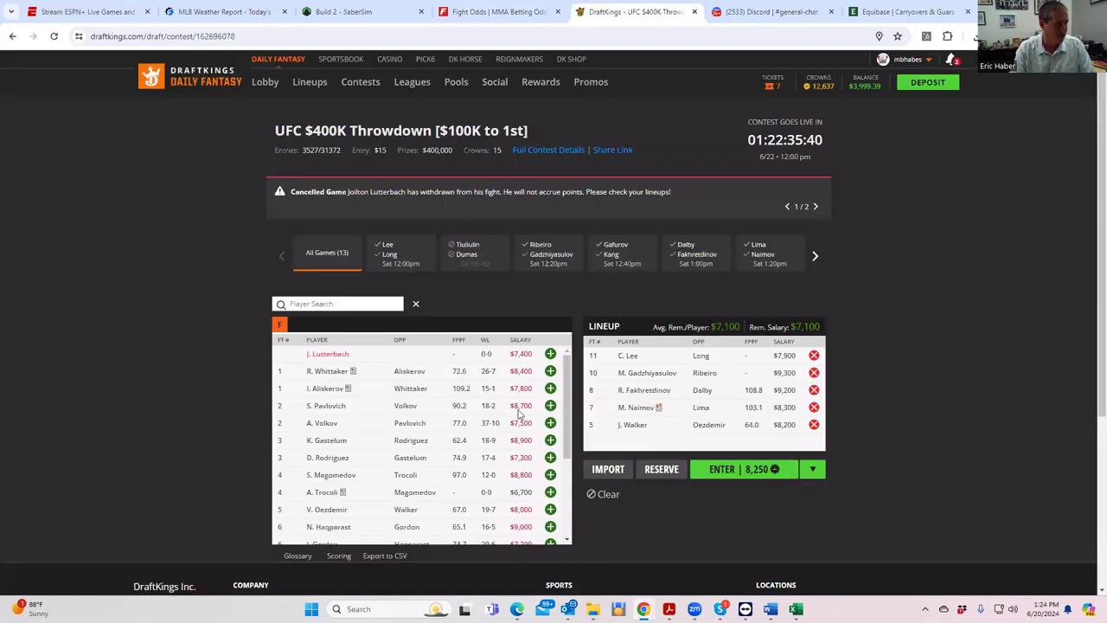
pyautogui.click(550, 475)
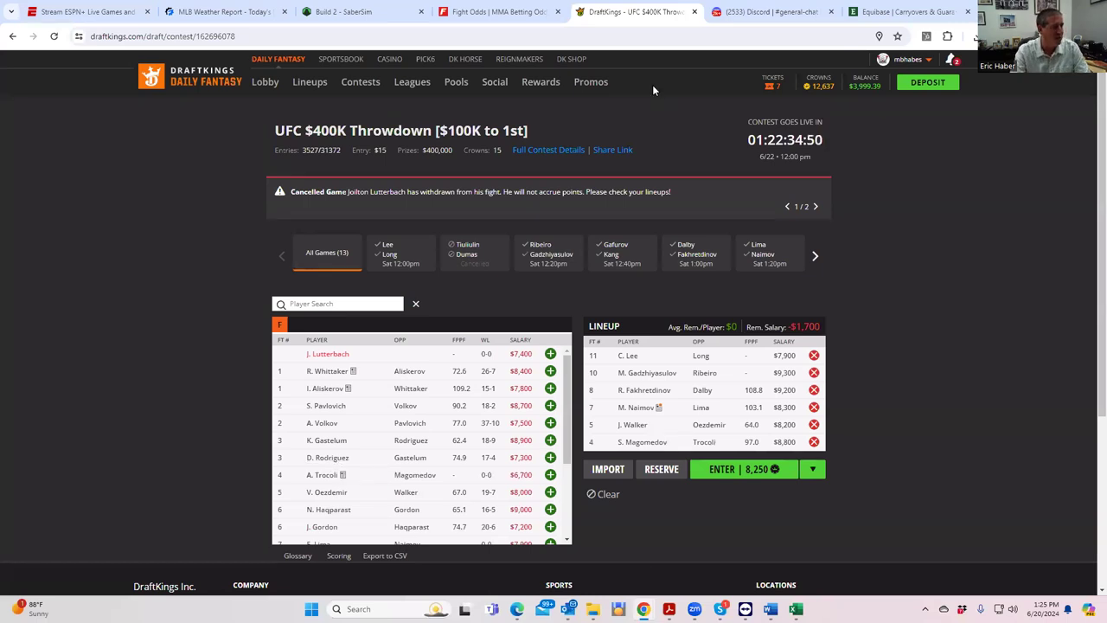
# Switch to FightOdds, examine the detailed lines for Kelvin Gastelum vs. Daniel Rodriguez, and collapse them
pyautogui.hotkey('ctrl', 'shift', 'Tab')
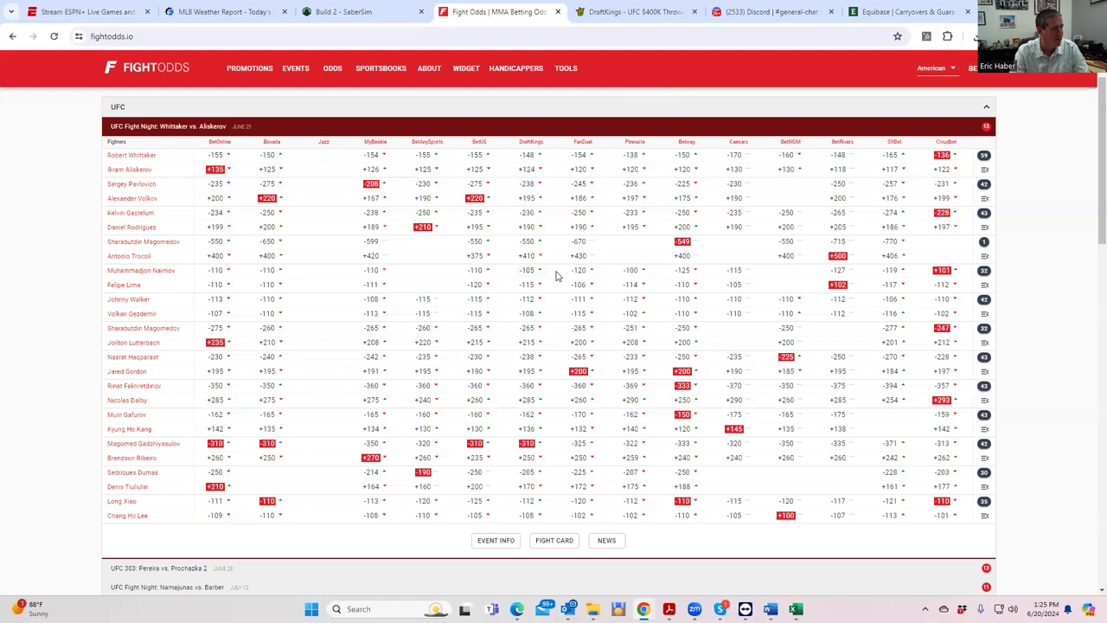
pyautogui.click(986, 215)
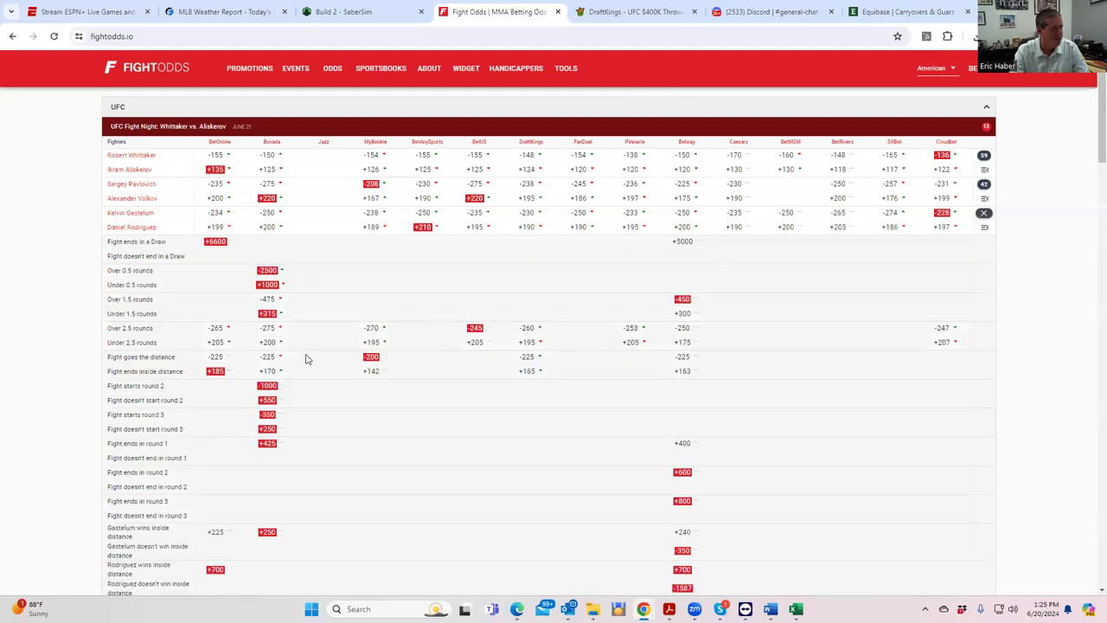
pyautogui.scroll(-3, 304, 361)
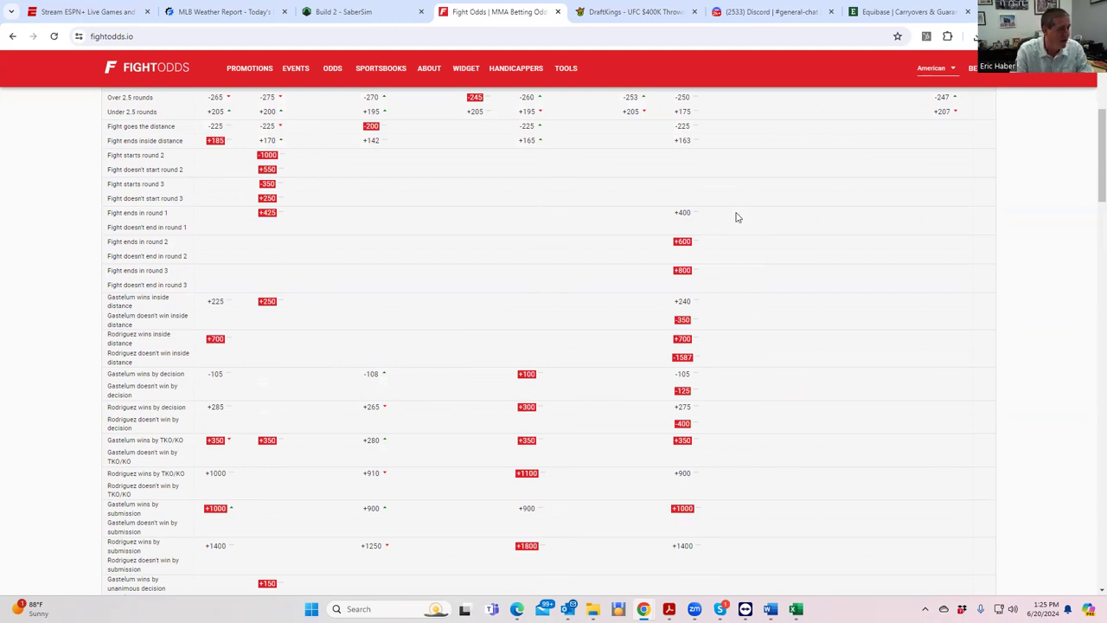
pyautogui.scroll(4, 735, 215)
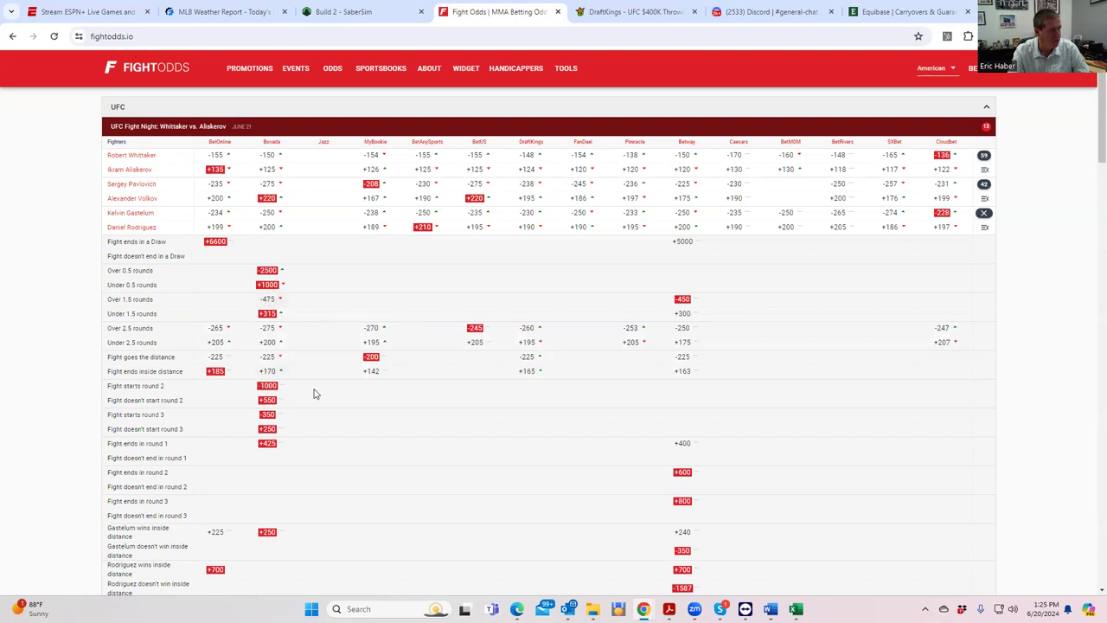
pyautogui.scroll(-1, 387, 414)
pyautogui.scroll(-3, 387, 414)
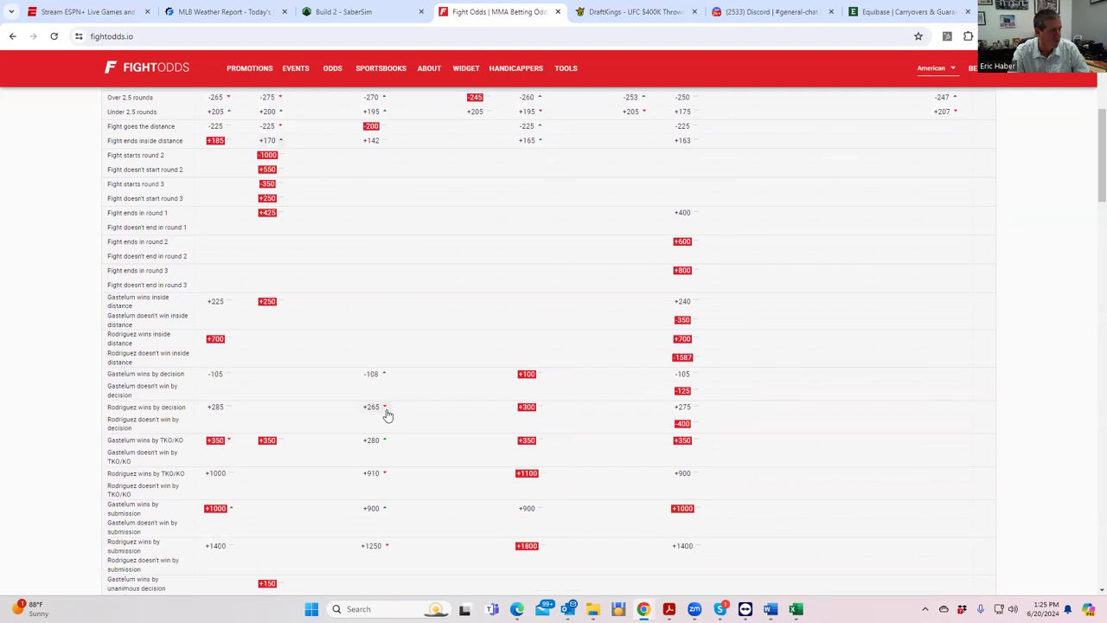
pyautogui.scroll(5, 677, 350)
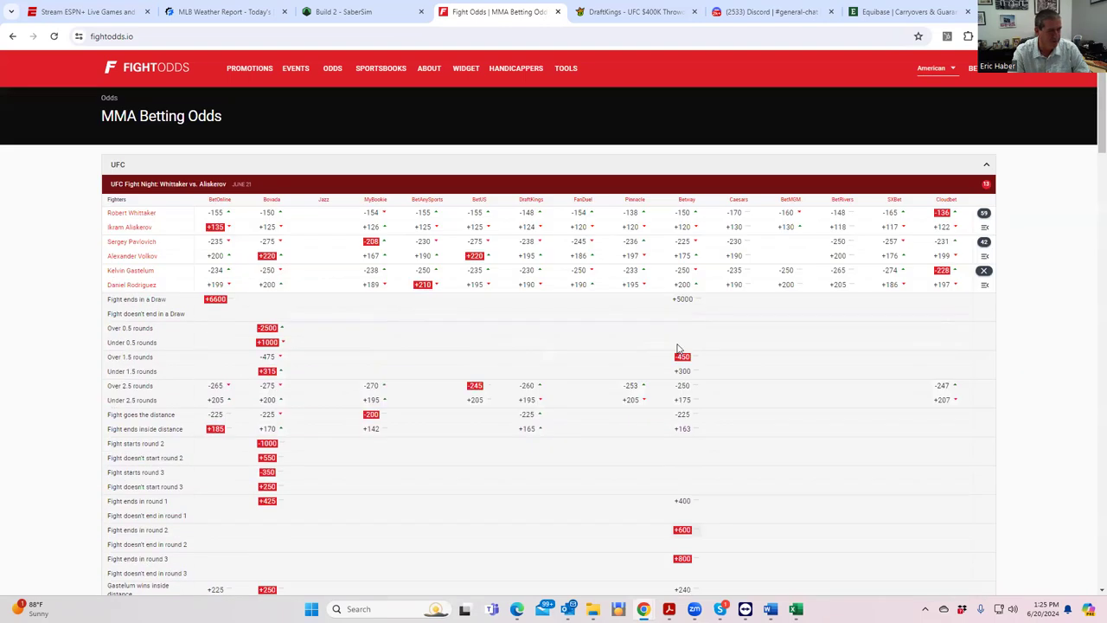
pyautogui.click(984, 273)
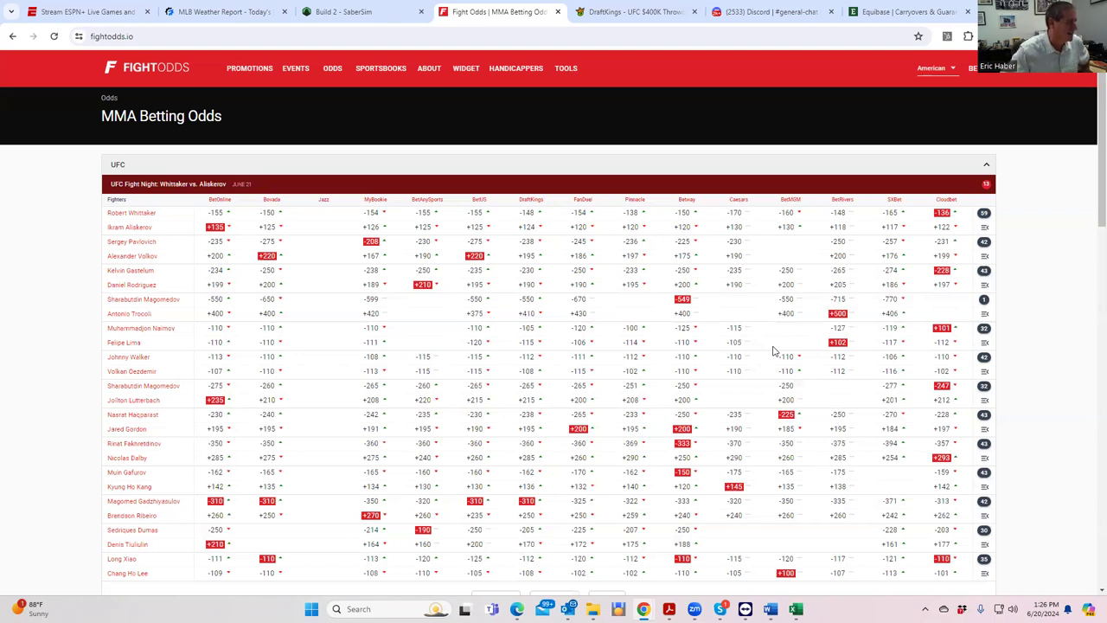
# Switch to the DraftKings contest, review S. Pavlovich's fight log in the player card, and close the card
pyautogui.click(603, 14)
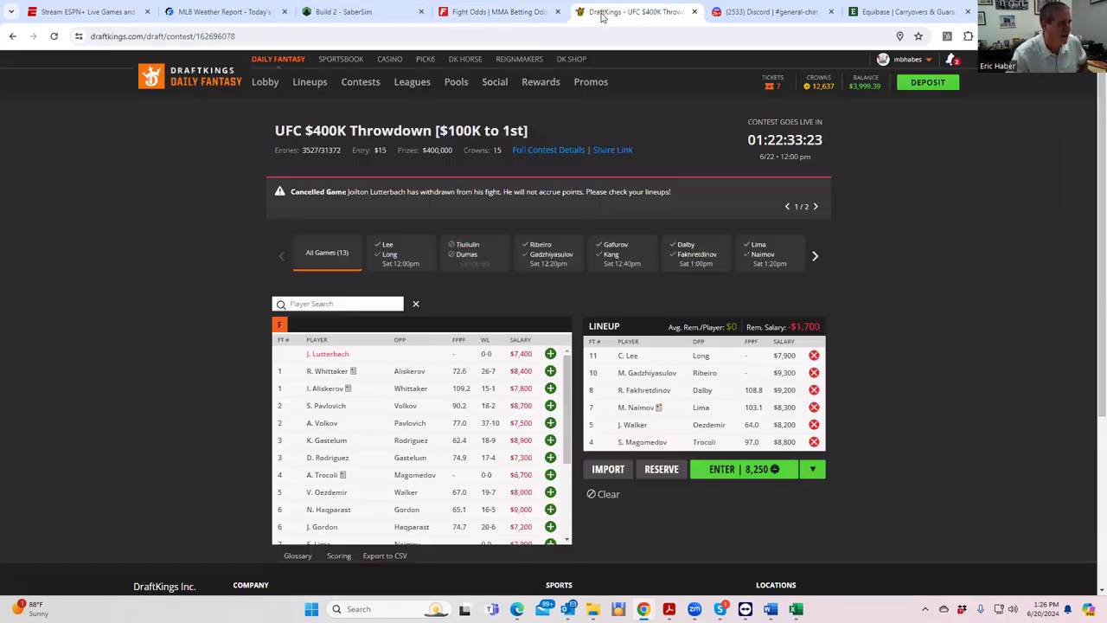
pyautogui.click(327, 405)
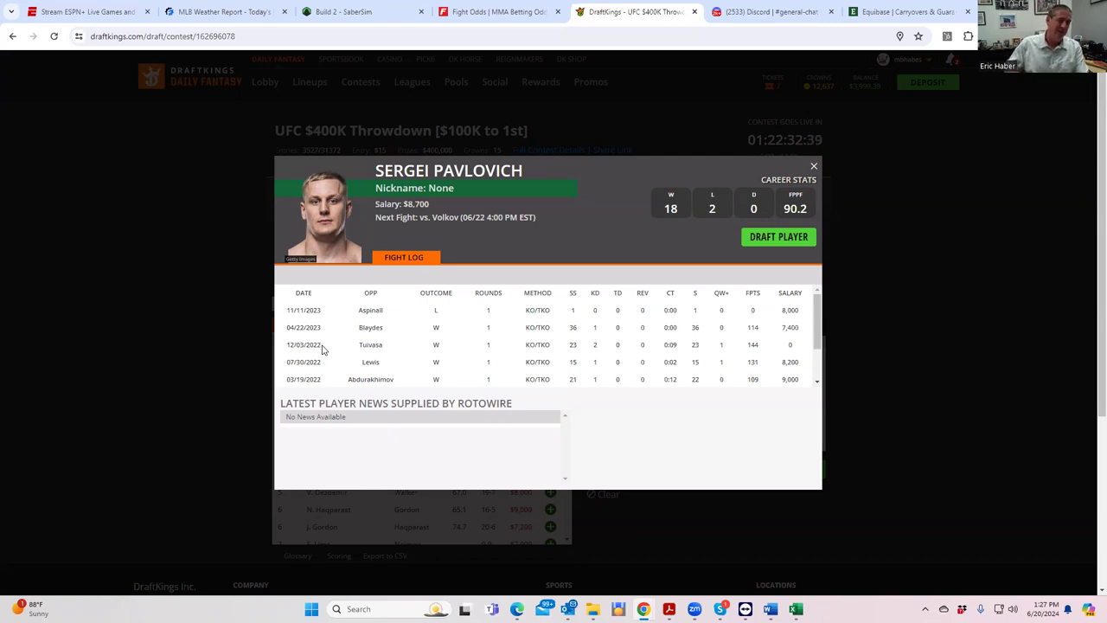
pyautogui.click(813, 166)
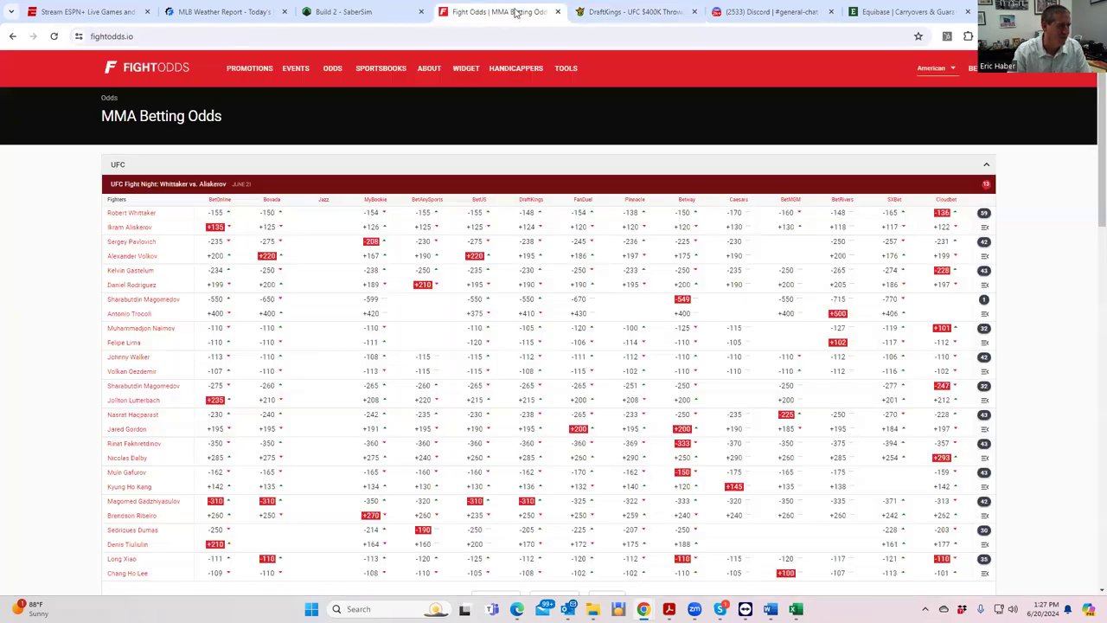
# Switch to FightOdds and examine the distance, method and round-by-round lines for Sergey Pavlovich vs. Alexander Volkov
pyautogui.click(501, 12)
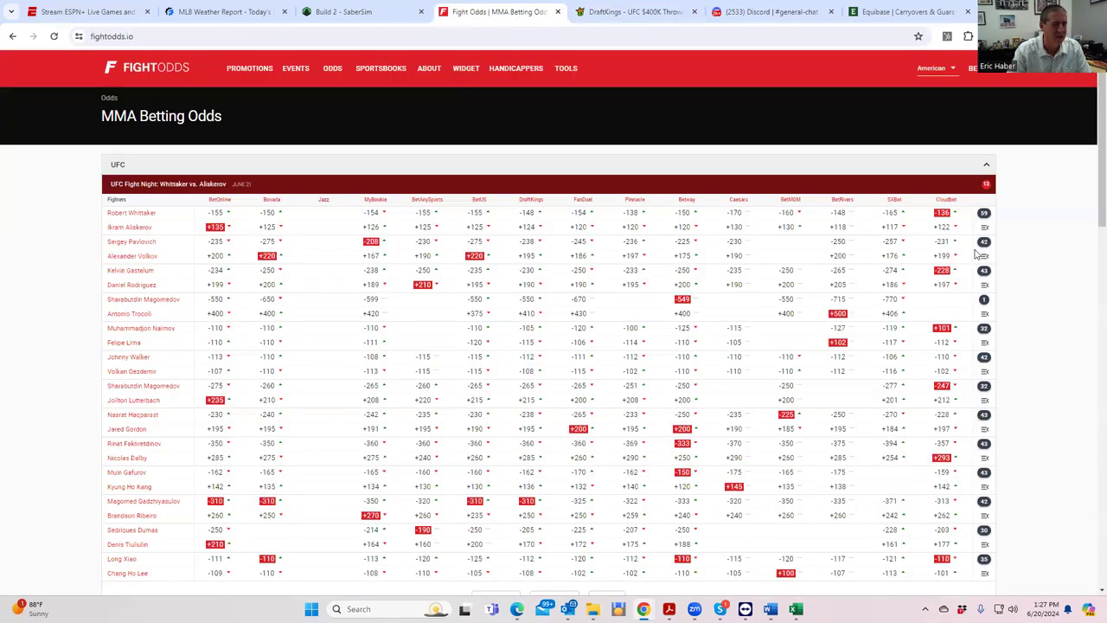
pyautogui.click(984, 242)
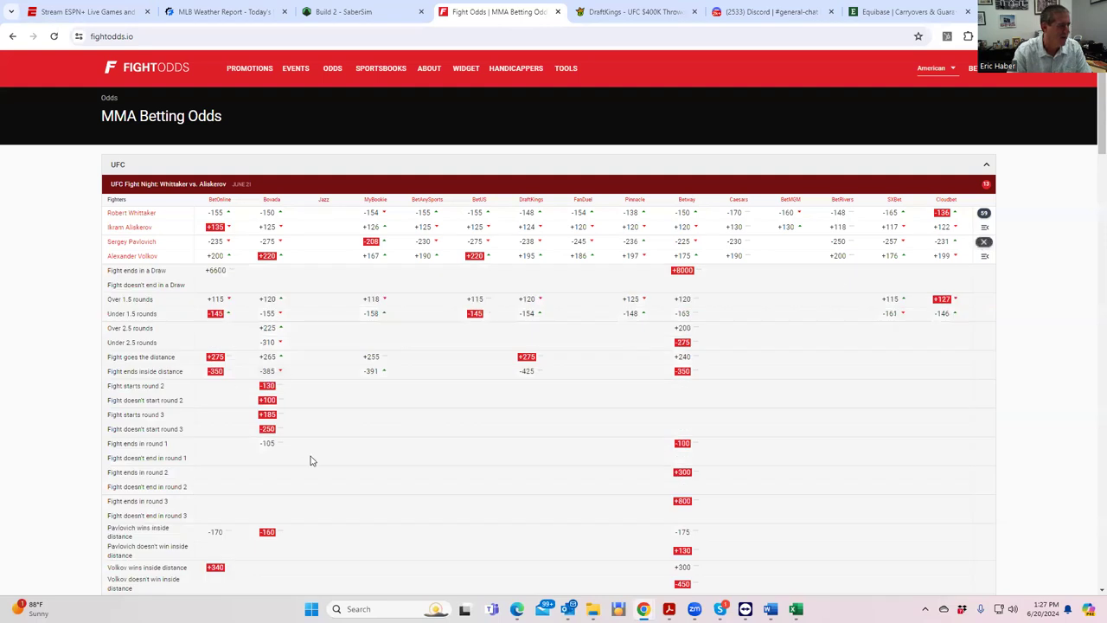
pyautogui.scroll(-2, 356, 500)
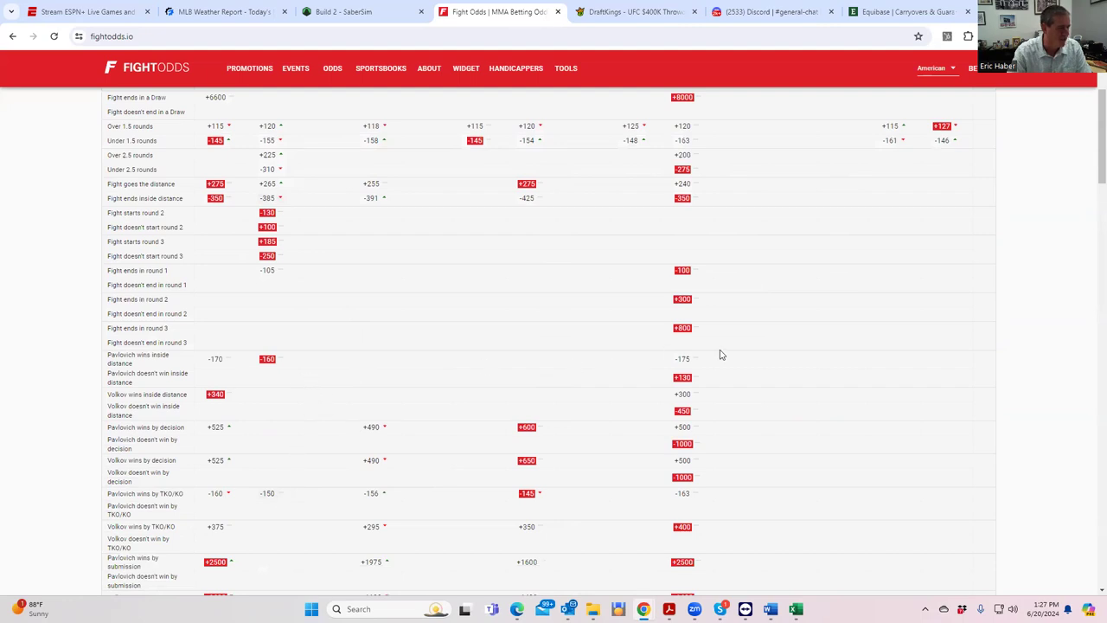
pyautogui.scroll(2, 721, 354)
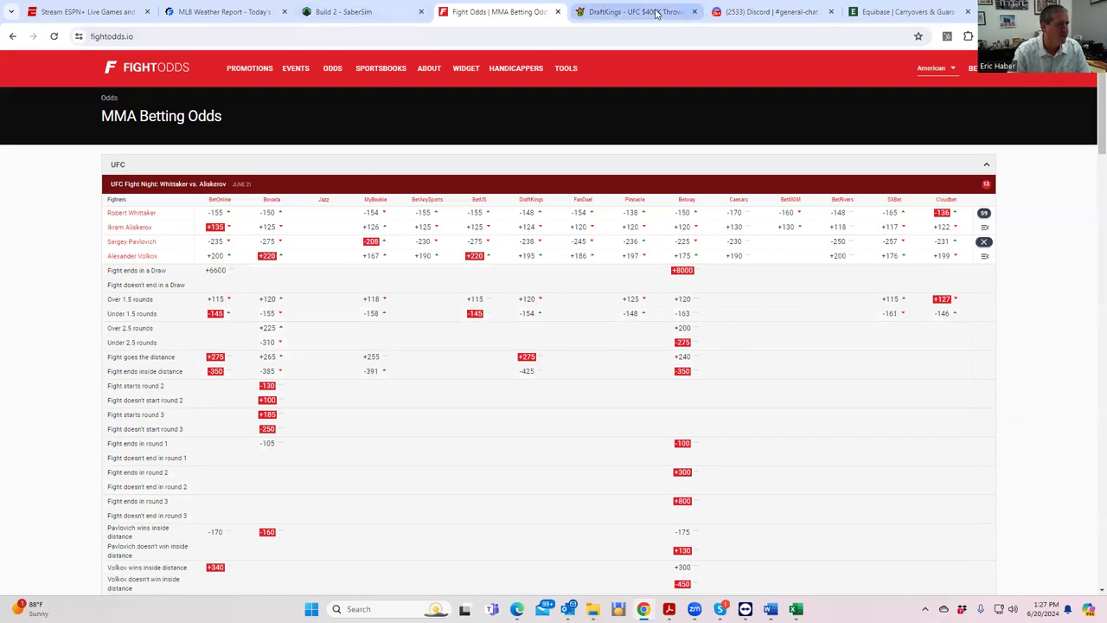
pyautogui.scroll(-5, 603, 304)
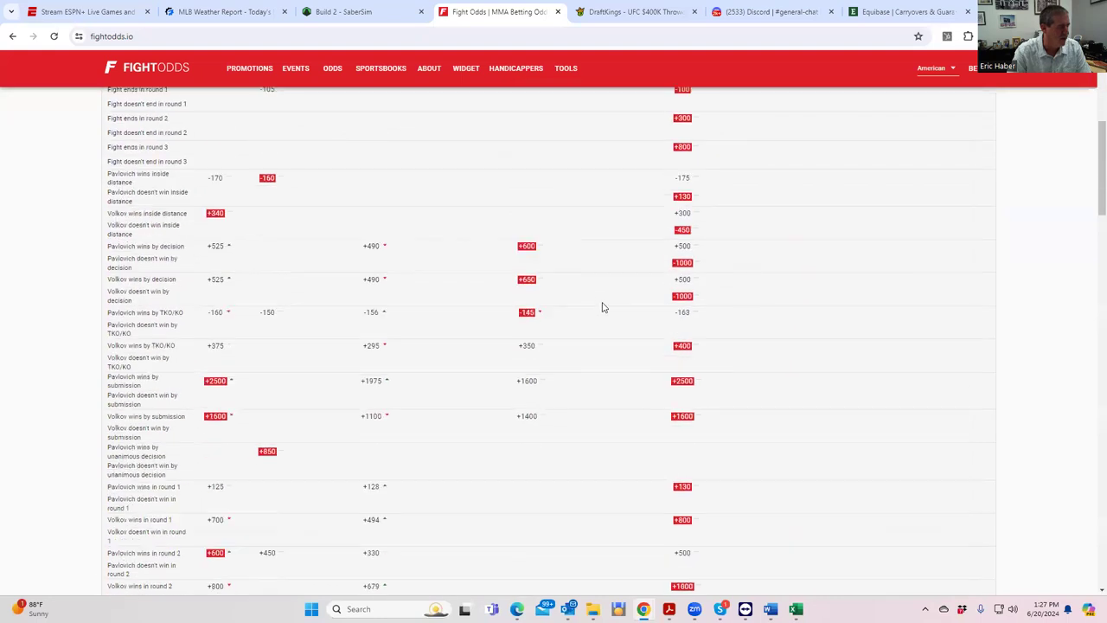
pyautogui.scroll(-2, 602, 307)
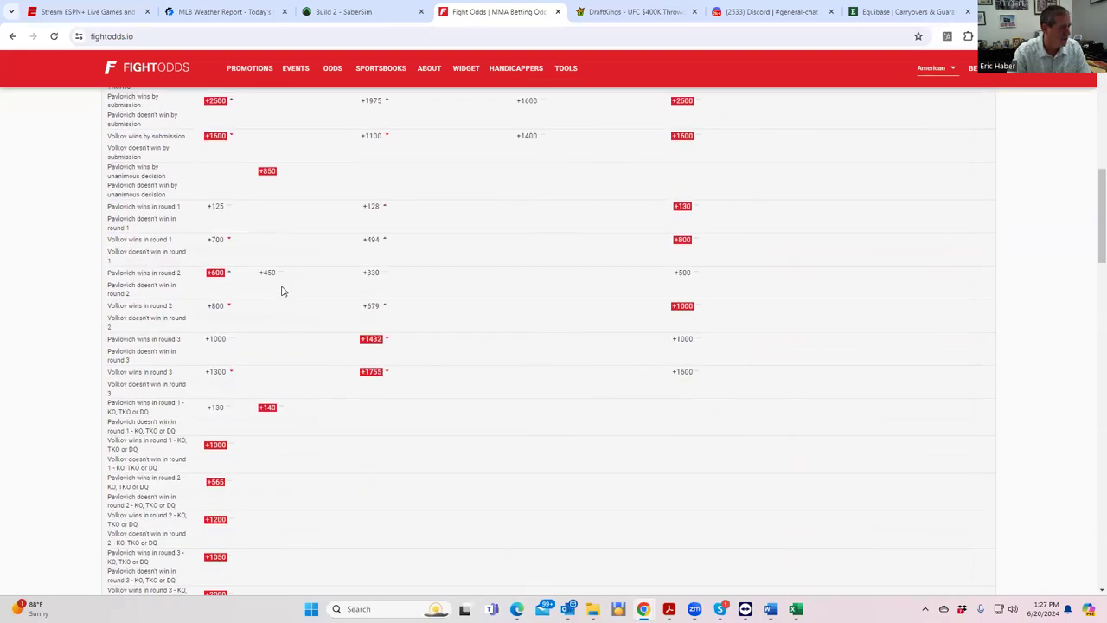
pyautogui.scroll(1, 1017, 113)
pyautogui.scroll(5, 1019, 108)
# Switch to the DraftKings contest and replace R. Fakhretdinov with S. Pavlovich in the lineup
pyautogui.hotkey('ctrl', 'Tab')
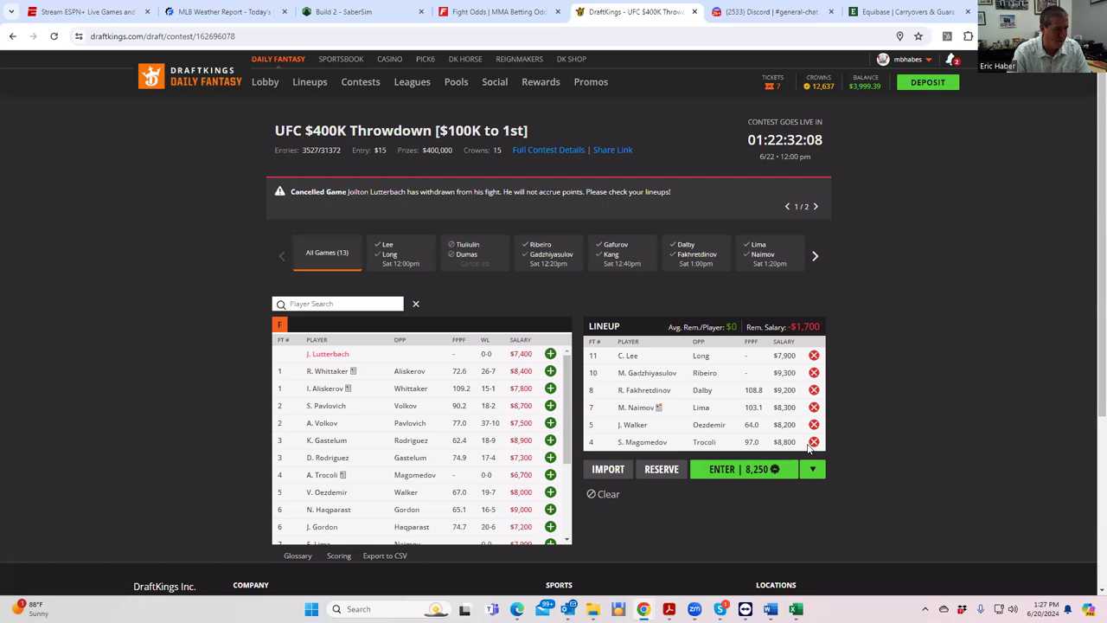
pyautogui.click(813, 390)
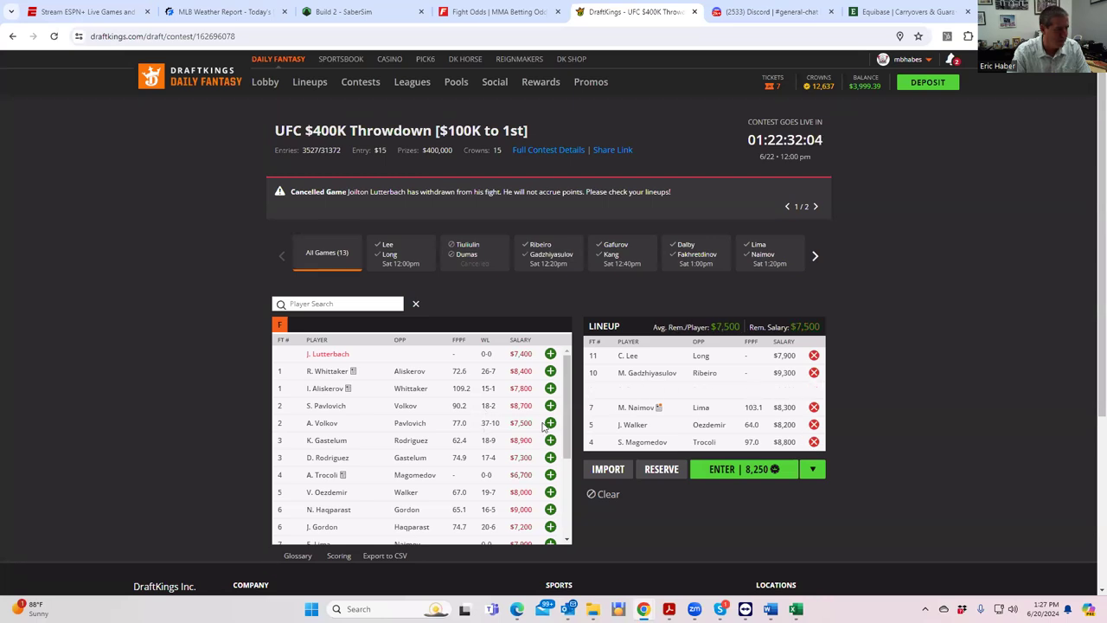
pyautogui.click(550, 406)
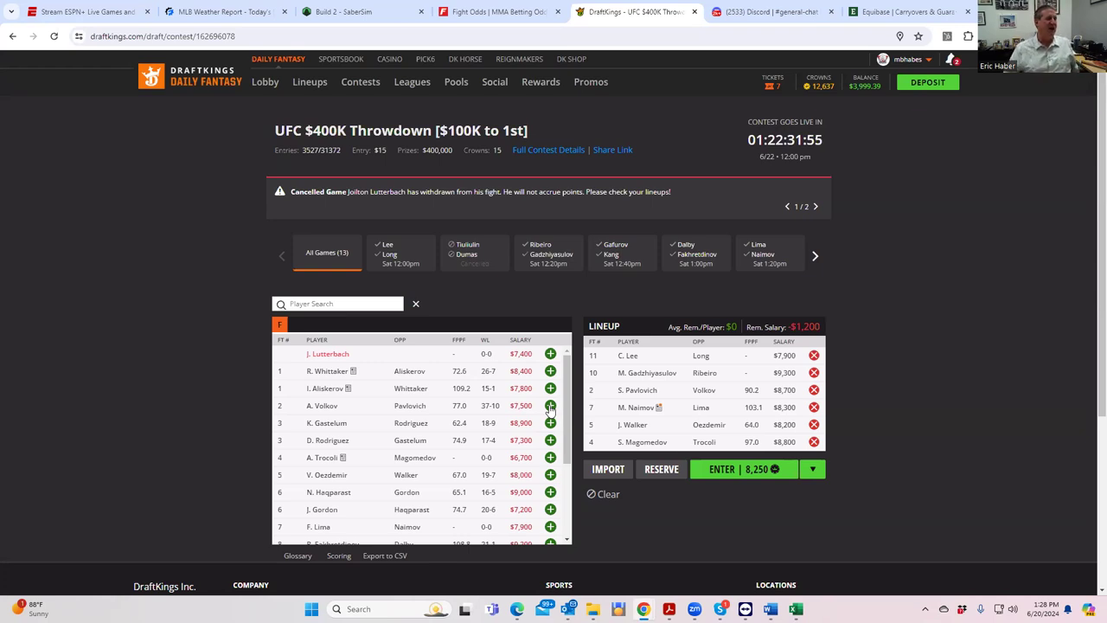
# Recheck the Pavlovich–Volkov odds on FightOdds, and return to the DraftKings contest to review the lineup and player pool
pyautogui.click(517, 16)
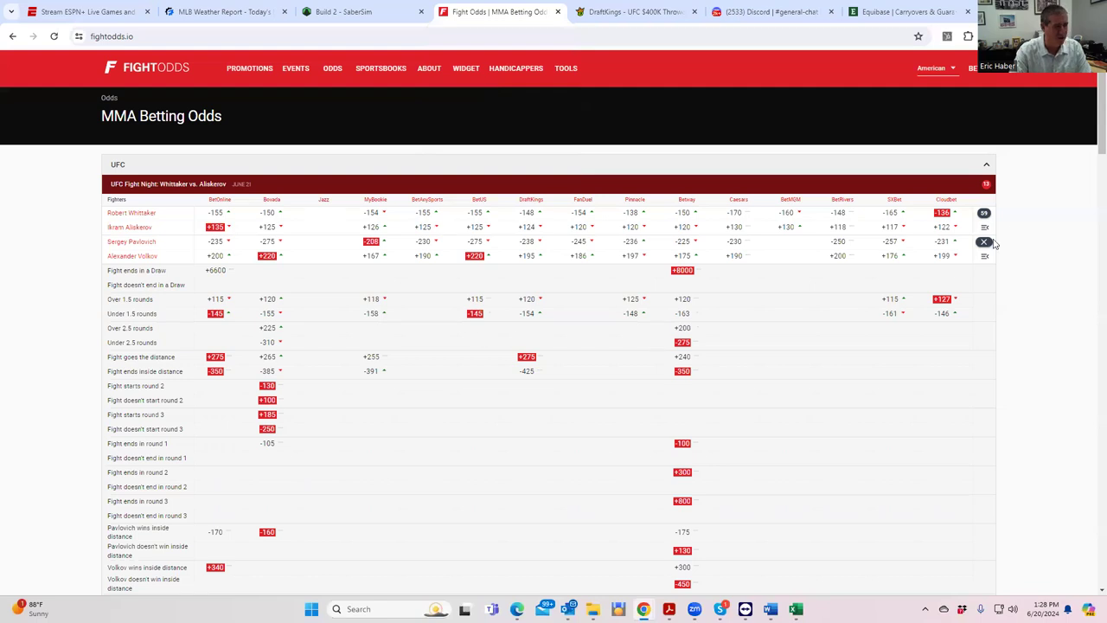
pyautogui.scroll(-2, 322, 442)
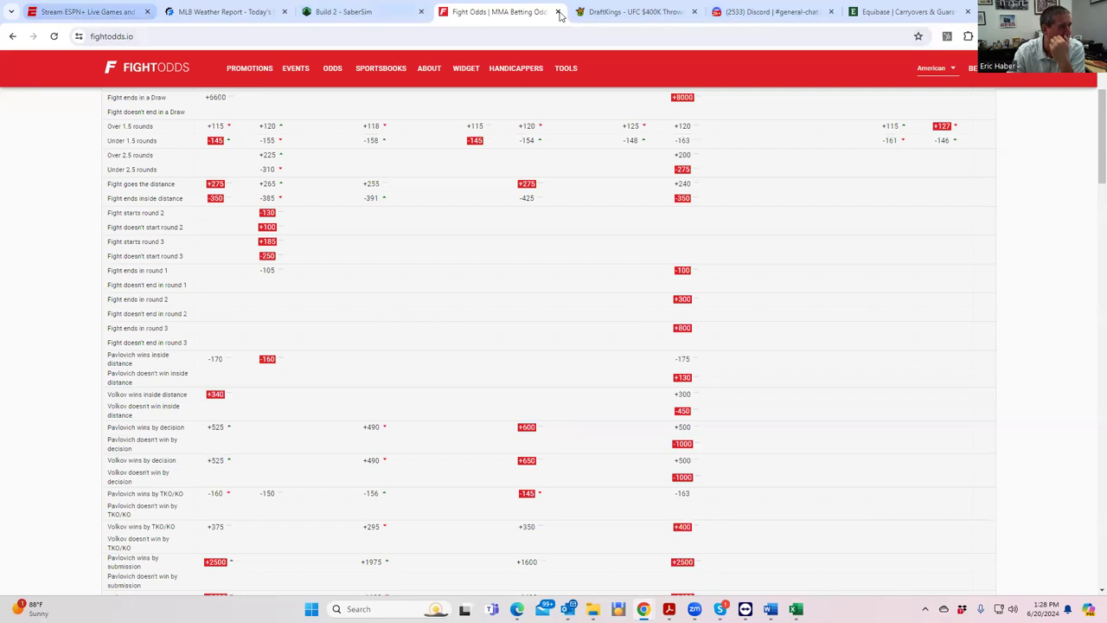
pyautogui.click(666, 15)
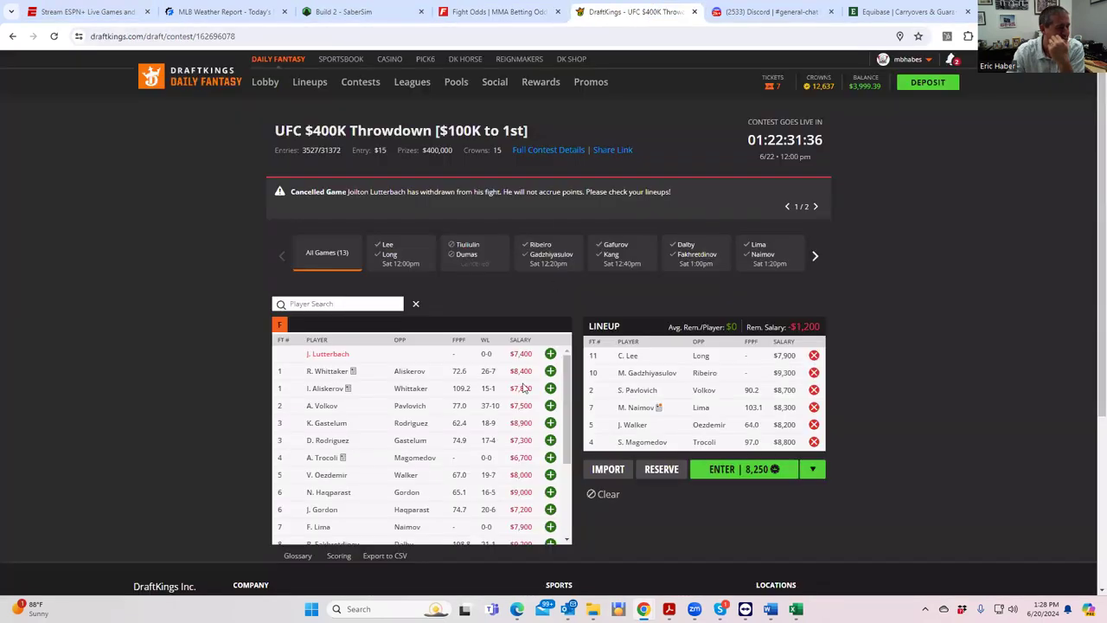
# Review A. Volkov's fight log in the player card and close the card
pyautogui.click(329, 406)
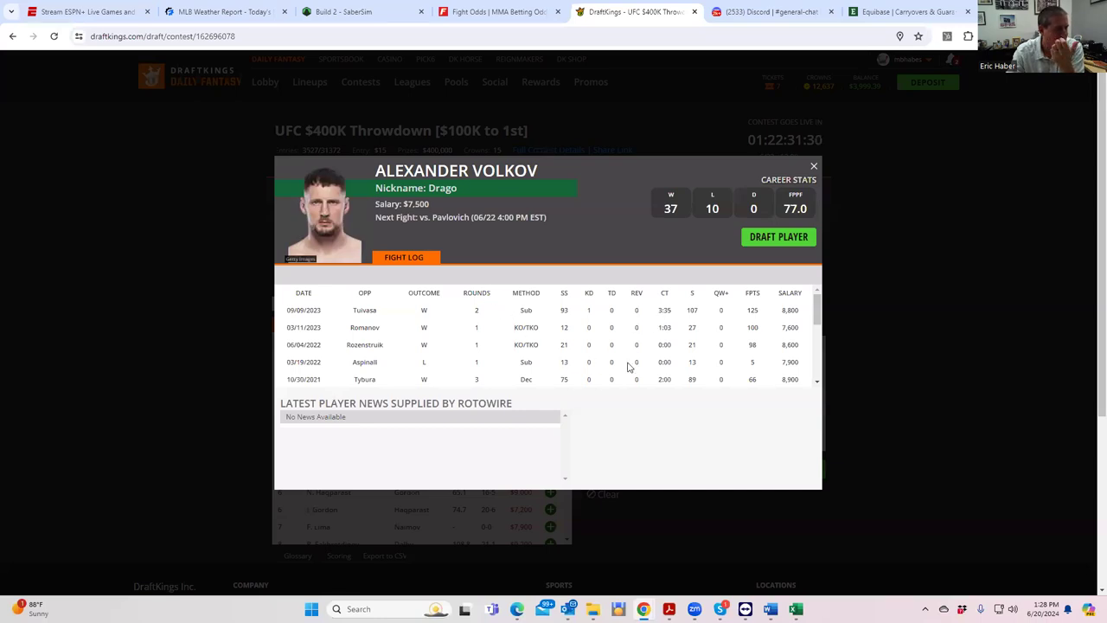
pyautogui.scroll(-5, 630, 367)
pyautogui.scroll(5, 630, 366)
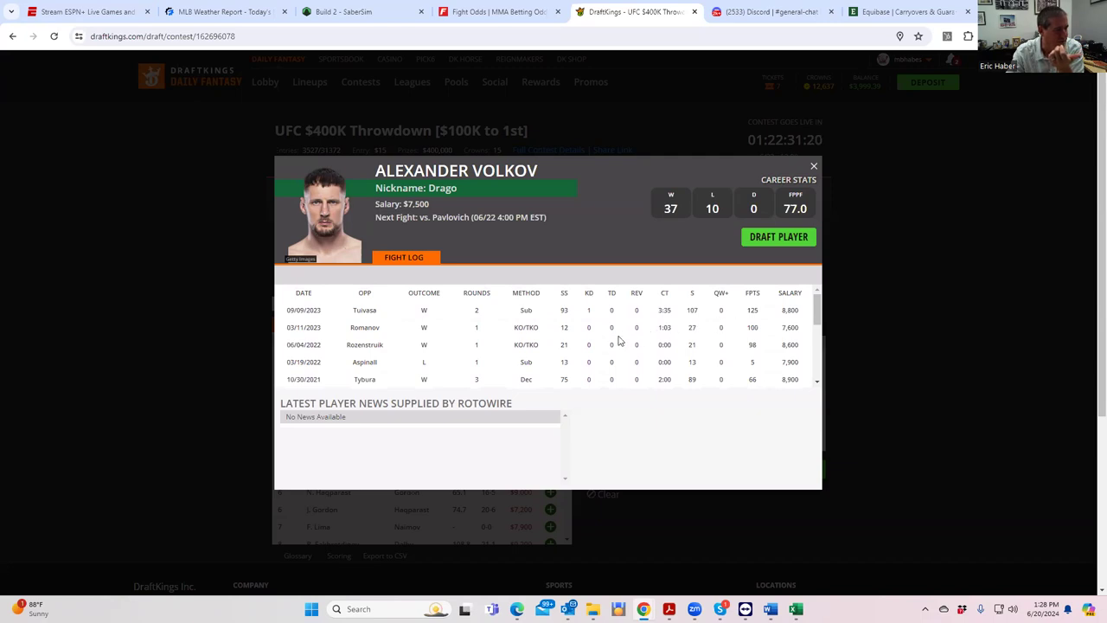
pyautogui.scroll(-2, 619, 340)
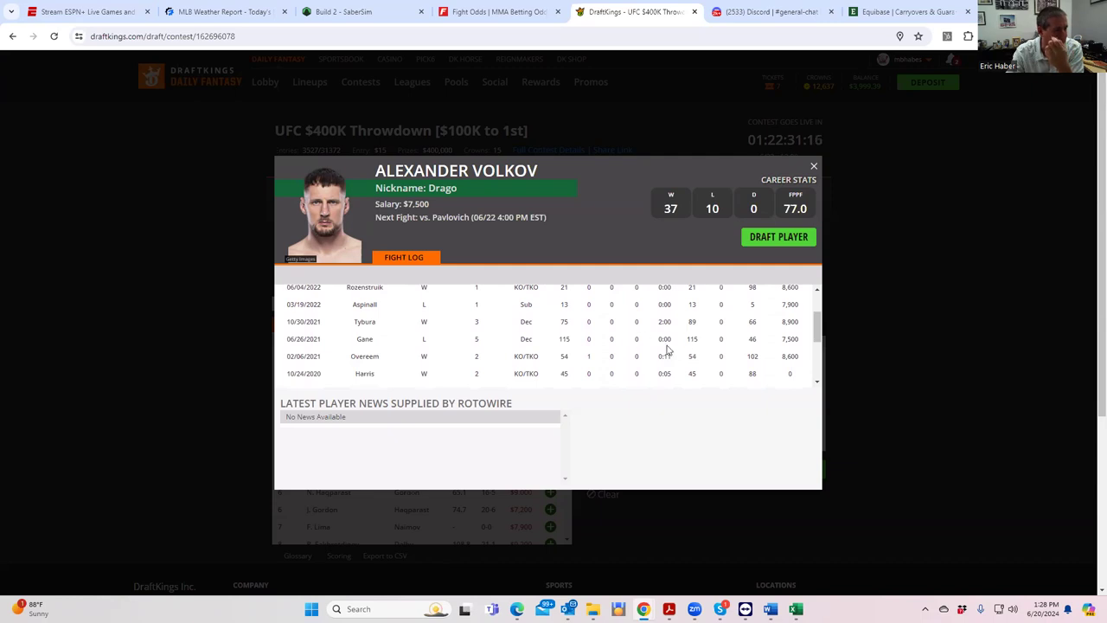
pyautogui.scroll(2, 652, 352)
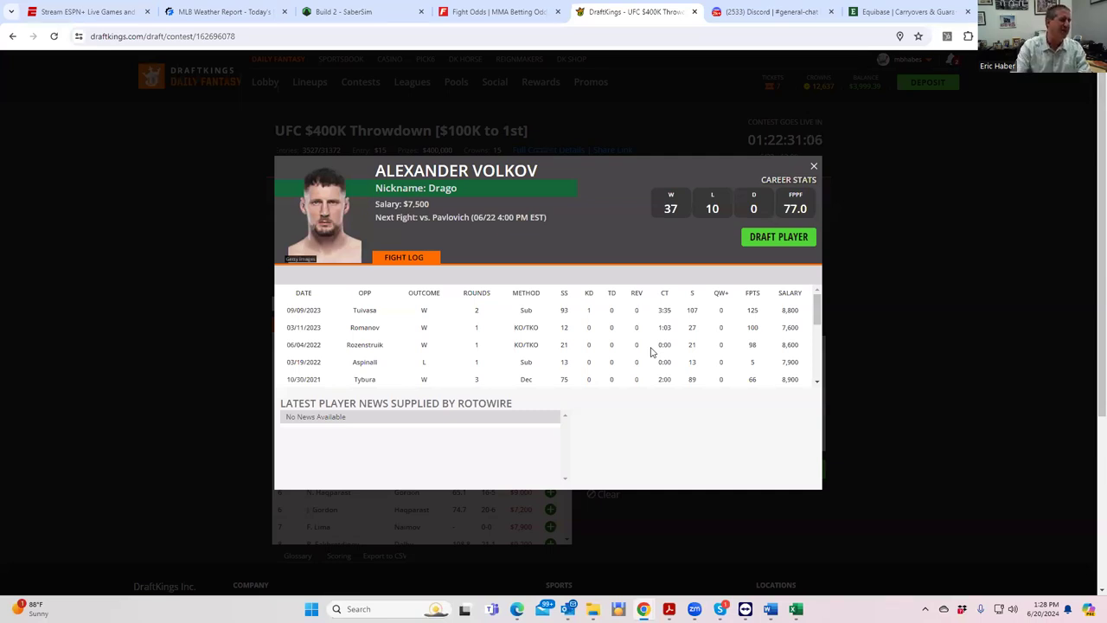
pyautogui.click(813, 166)
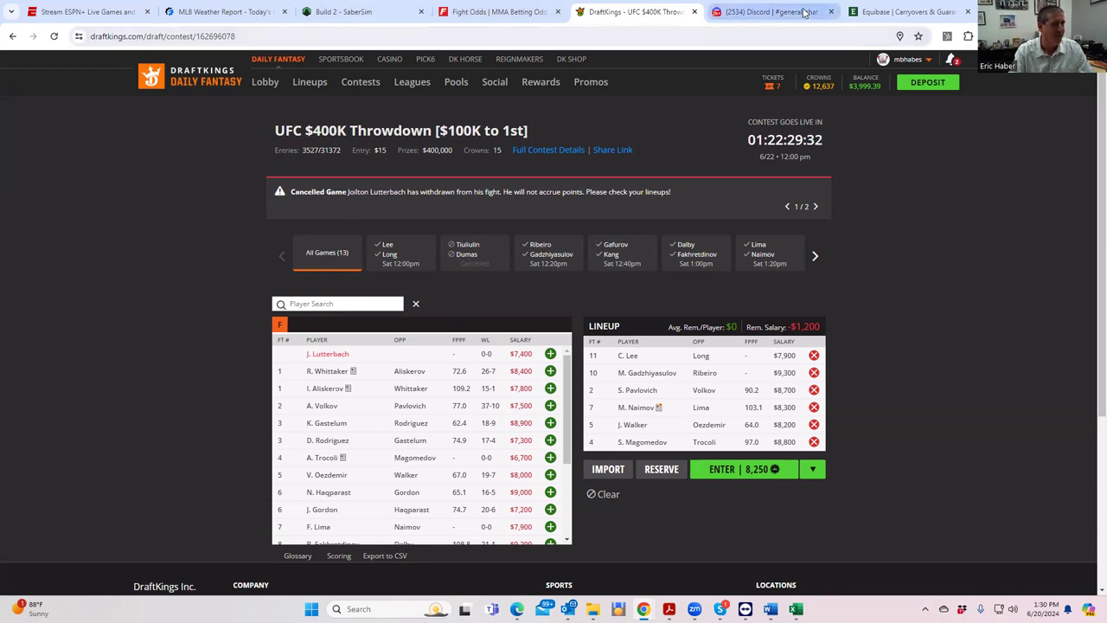
# Switch to FightOdds, collapse the Pavlovich–Volkov lines, and expand the odds for Robert Whittaker vs. Ikram Aliskerov
pyautogui.click(87, 12)
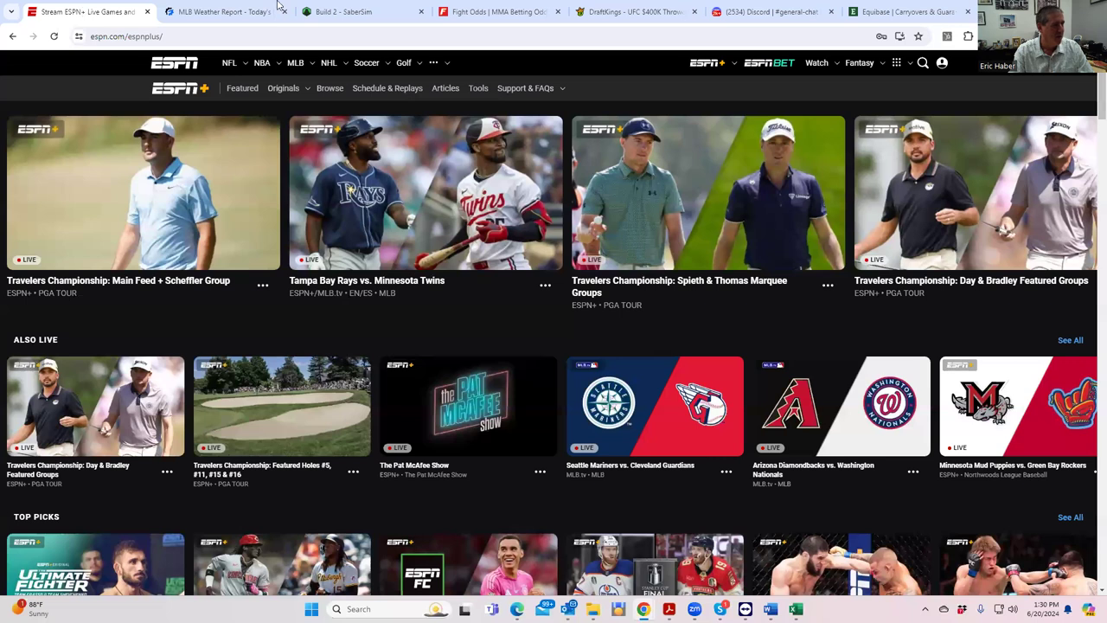
pyautogui.click(471, 11)
pyautogui.scroll(3, 519, 216)
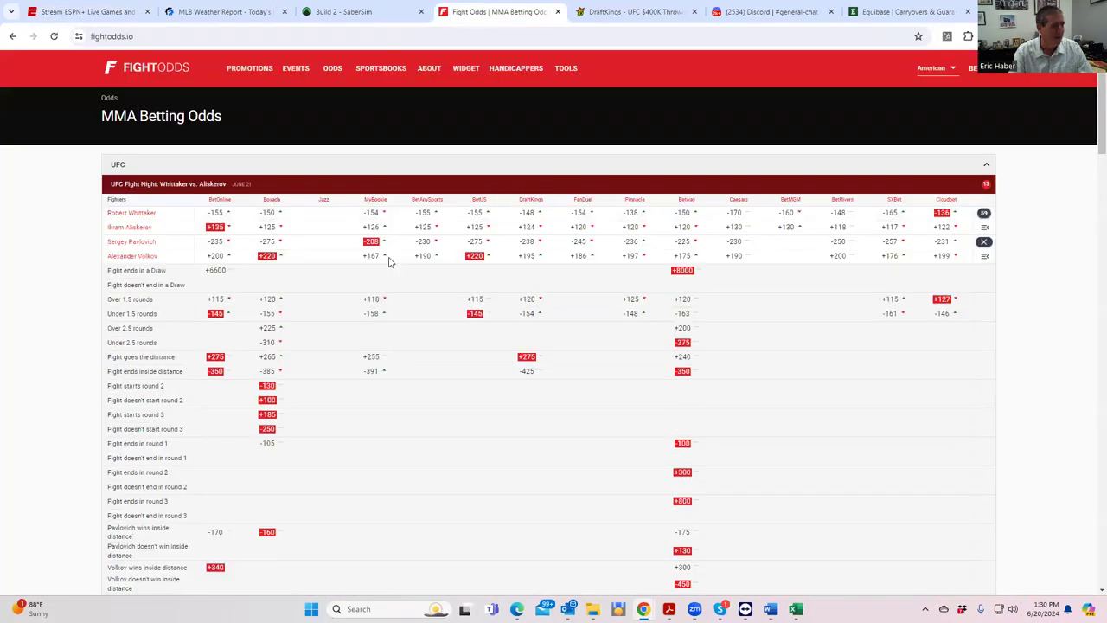
pyautogui.click(984, 241)
pyautogui.click(985, 214)
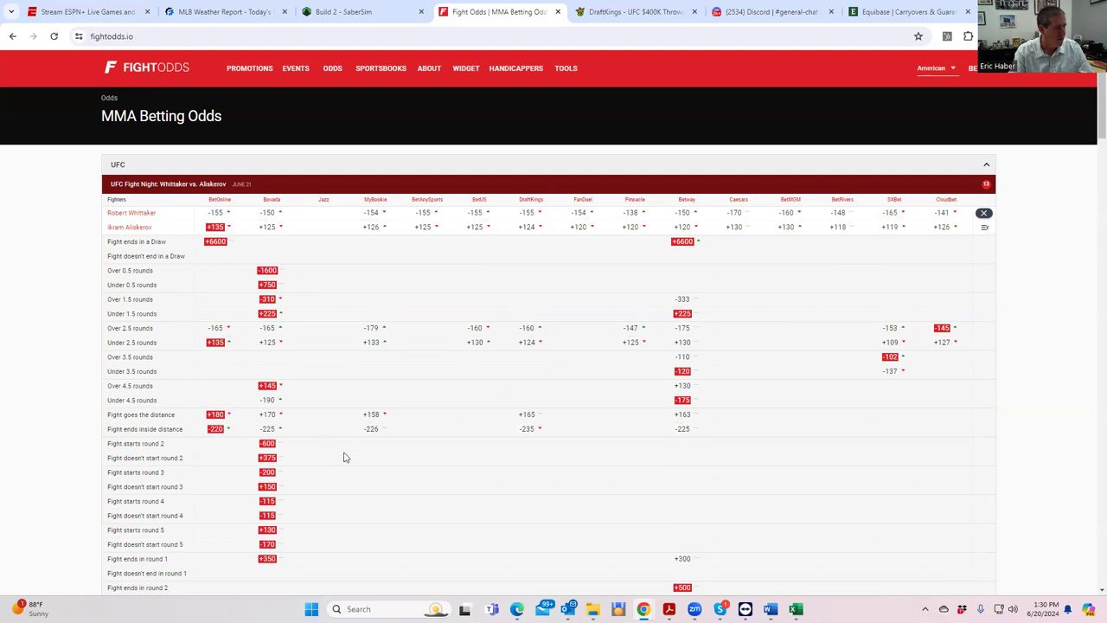
# Examine the round totals, distance and method-of-victory lines for the Whittaker–Aliskerov fight
pyautogui.scroll(-3, 343, 456)
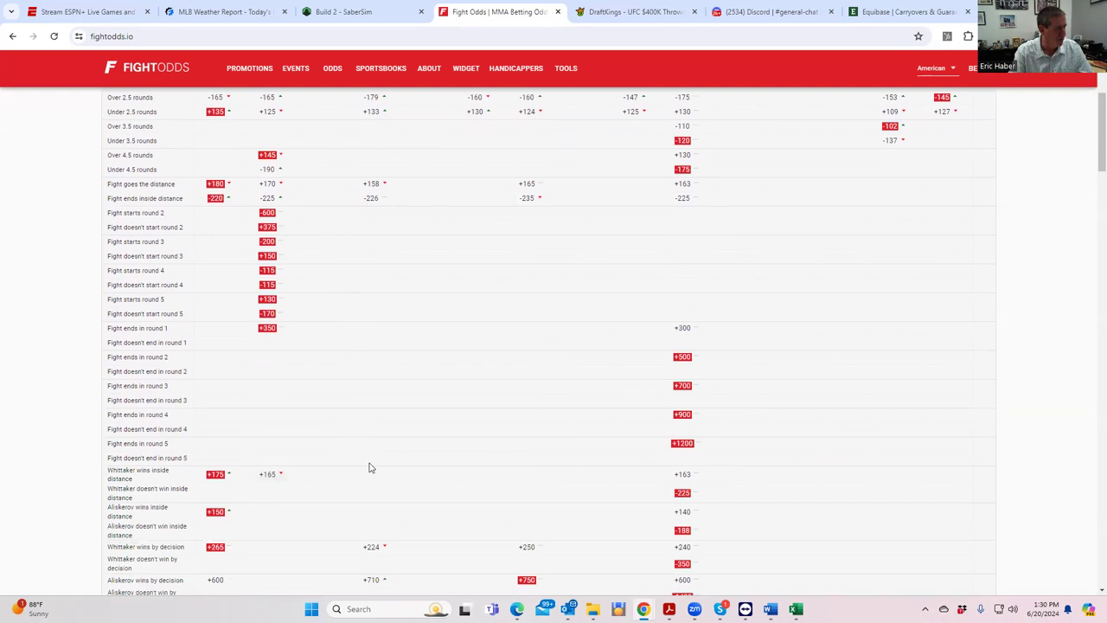
pyautogui.scroll(-1, 394, 474)
pyautogui.scroll(4, 394, 474)
pyautogui.scroll(-3, 396, 476)
pyautogui.scroll(-2, 394, 474)
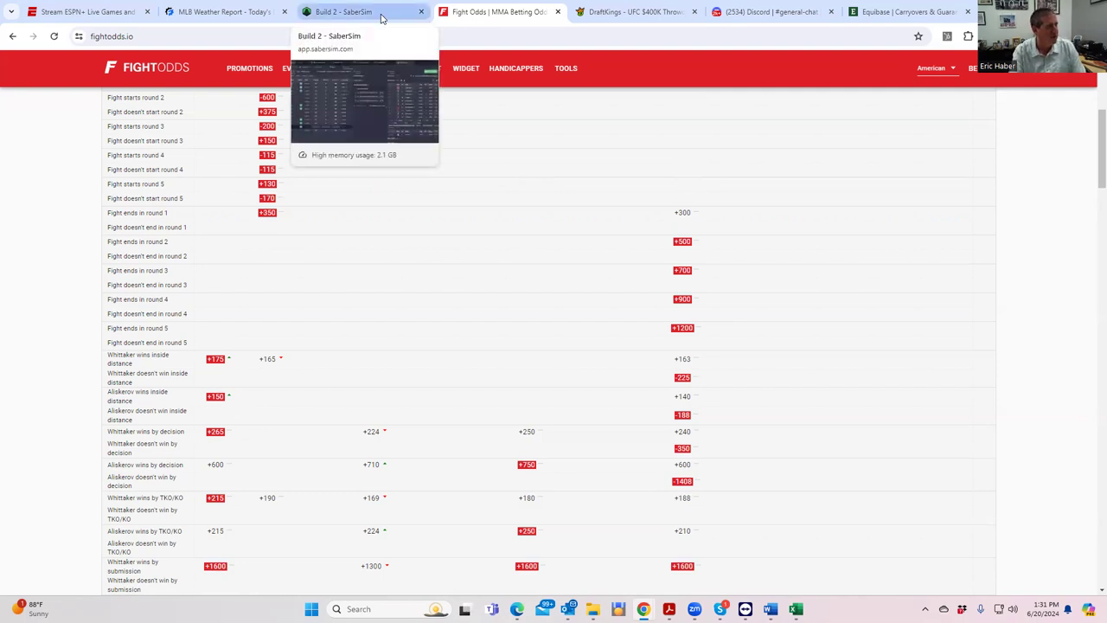
# Switch to the DraftKings contest, review R. Whittaker's recent results and fantasy points in the fight log, and close the card
pyautogui.click(109, 16)
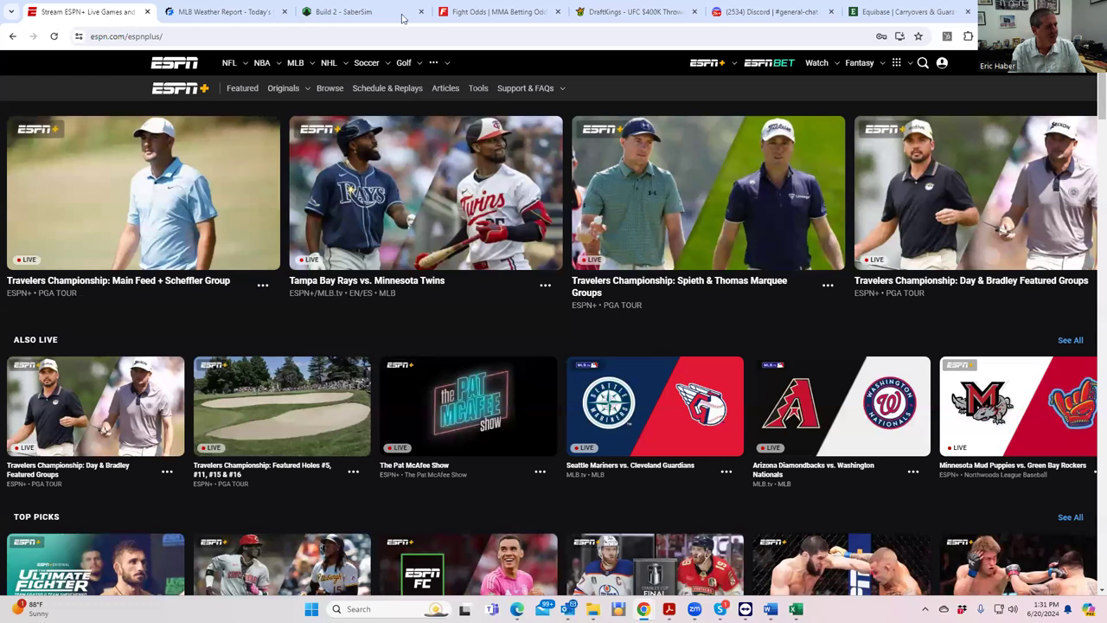
pyautogui.click(481, 13)
pyautogui.click(597, 12)
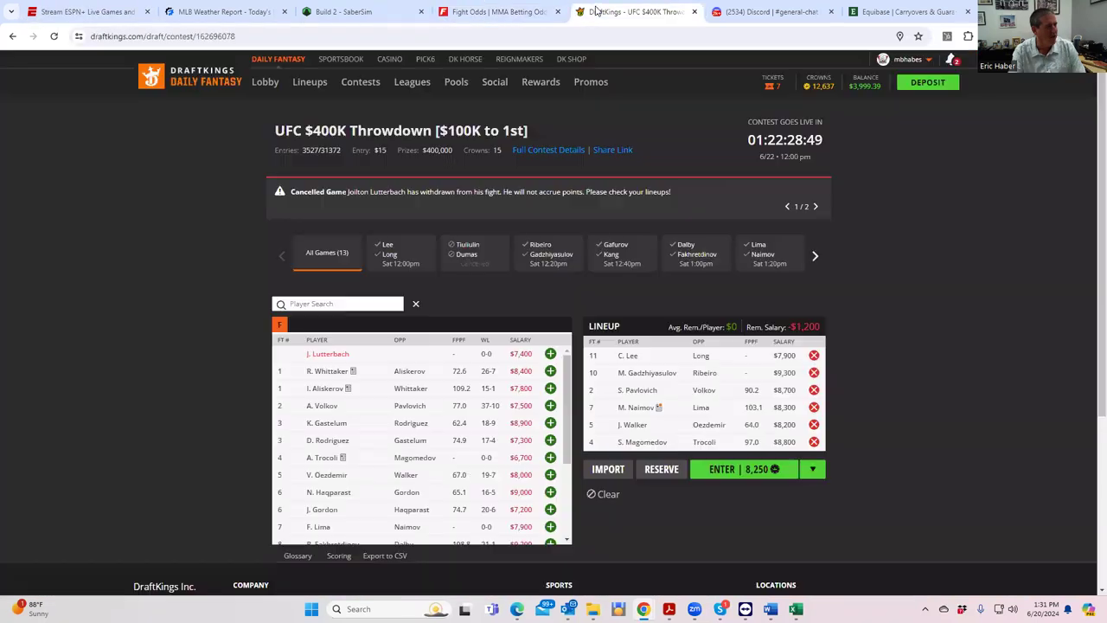
pyautogui.click(349, 372)
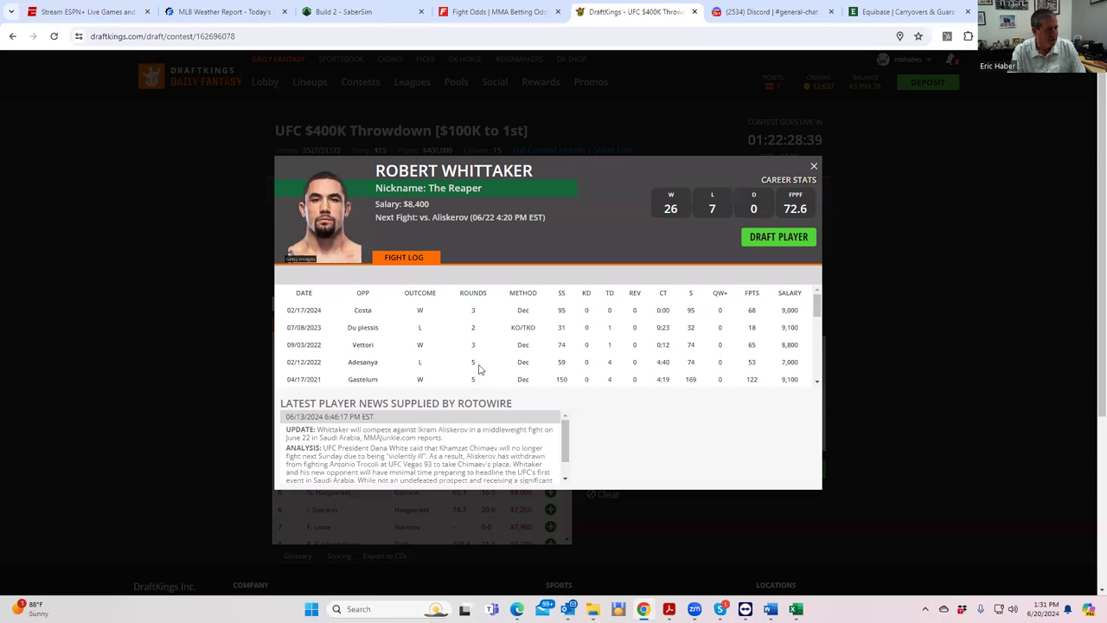
pyautogui.moveTo(349, 344); pyautogui.dragTo(804, 348)
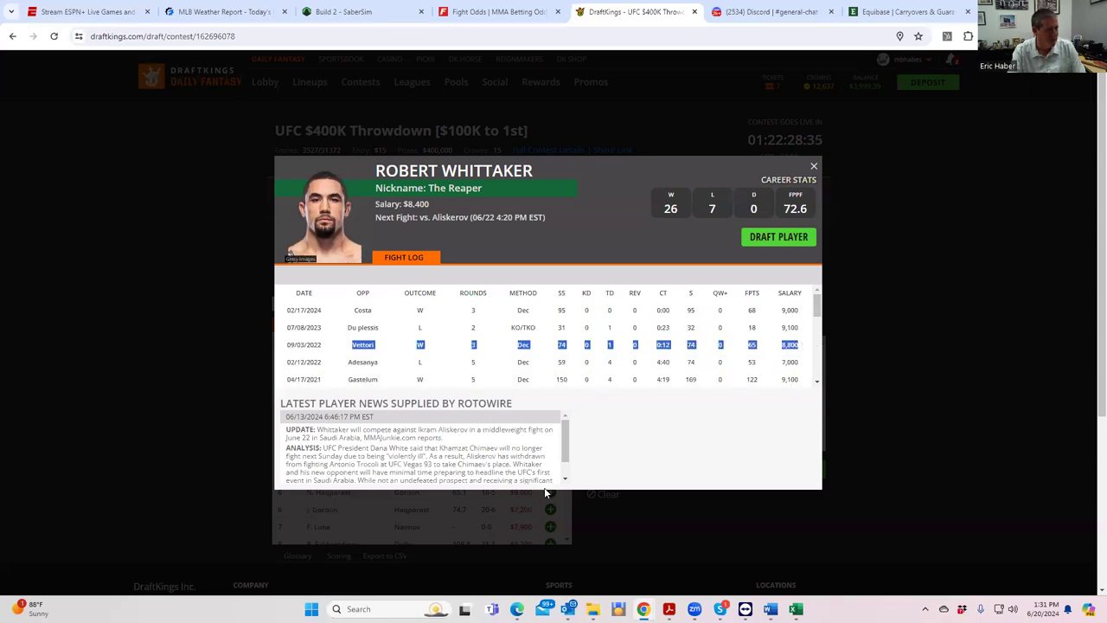
pyautogui.click(421, 323)
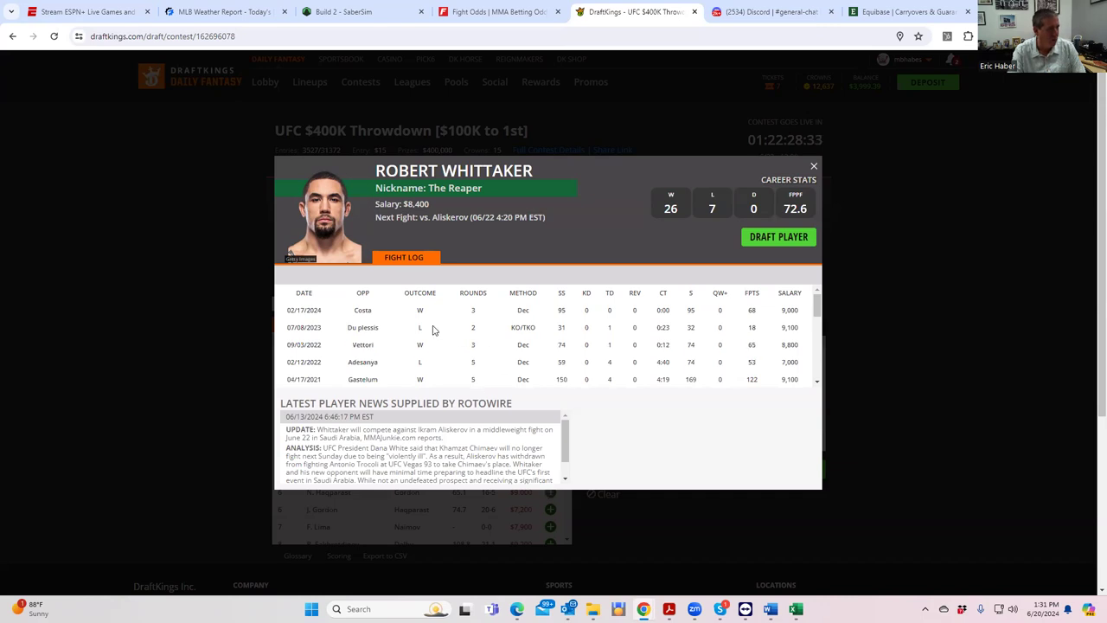
pyautogui.moveTo(351, 314); pyautogui.dragTo(815, 330)
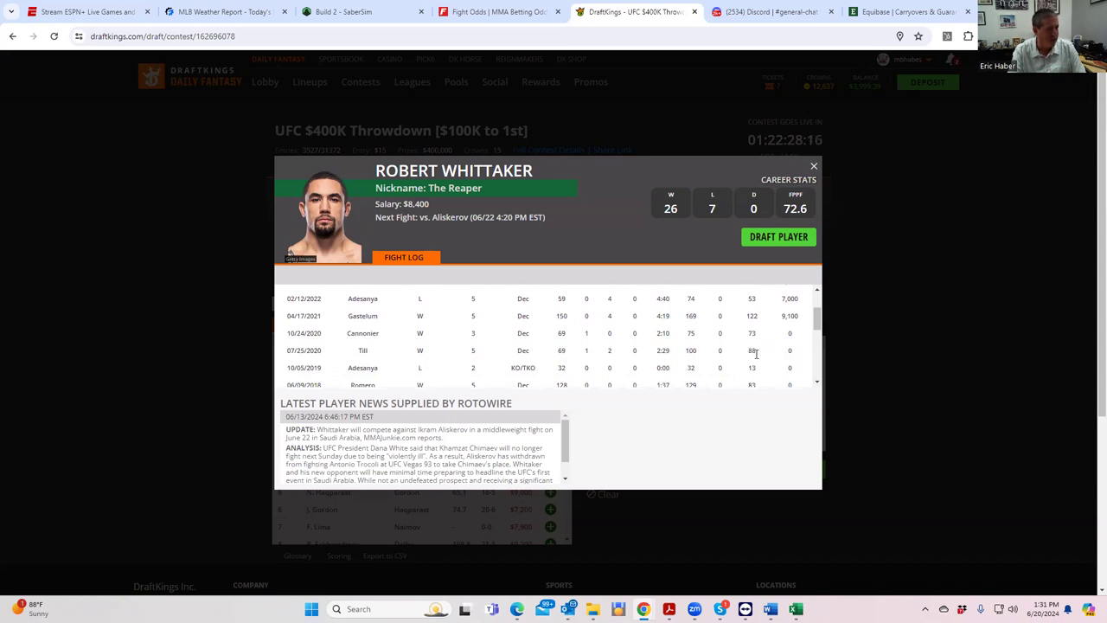
pyautogui.scroll(5, 756, 353)
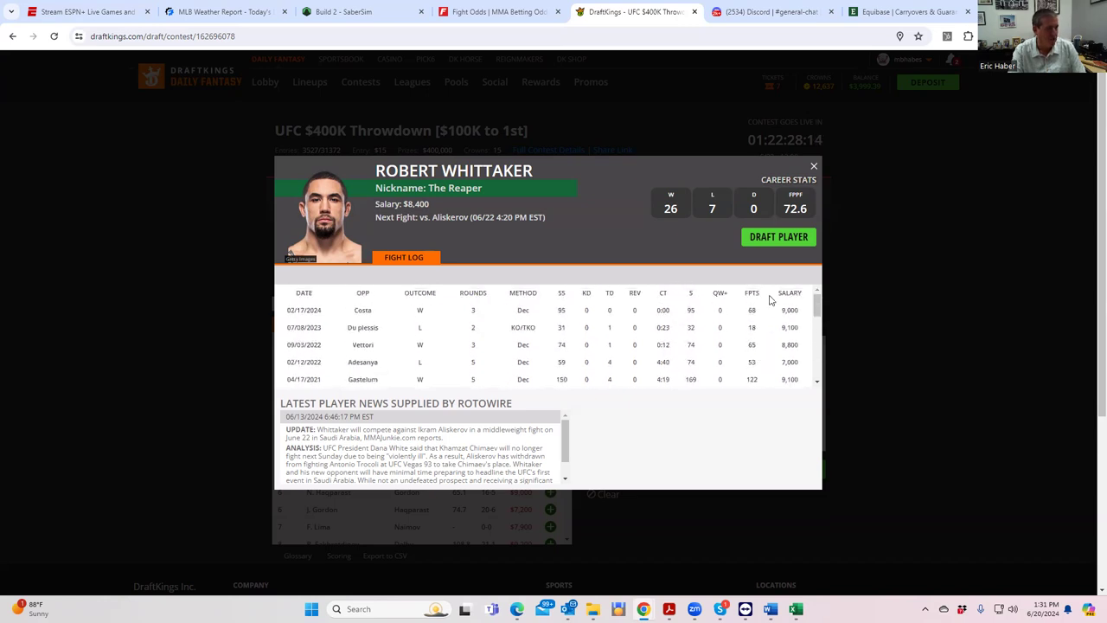
pyautogui.click(812, 164)
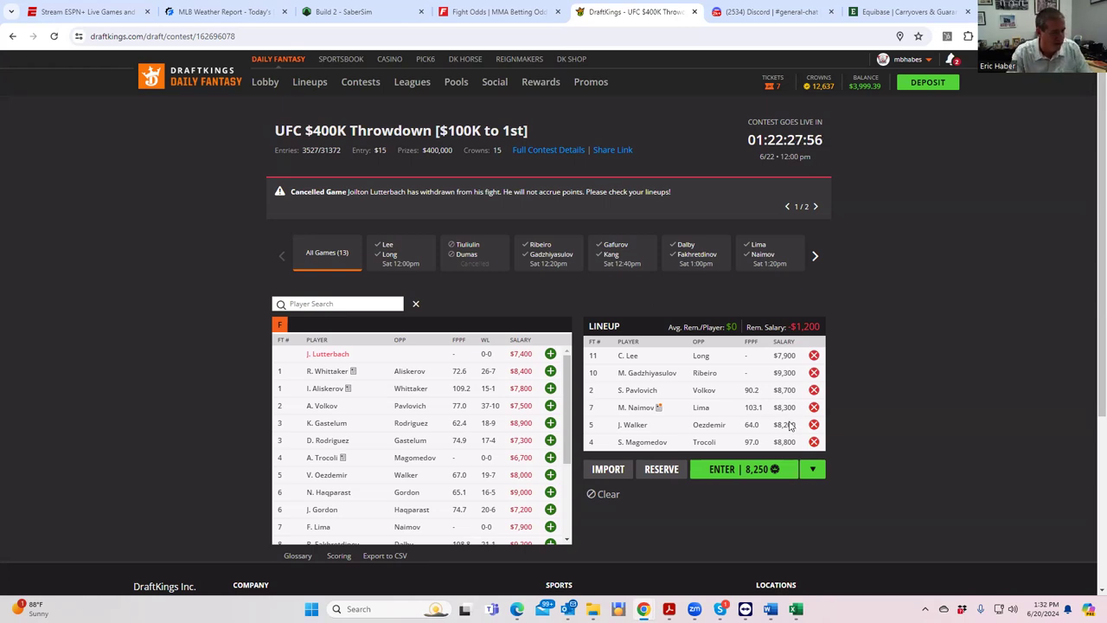
# Replace M. Gadzhiyasulov with I. Aliskerov in the lineup
pyautogui.click(814, 373)
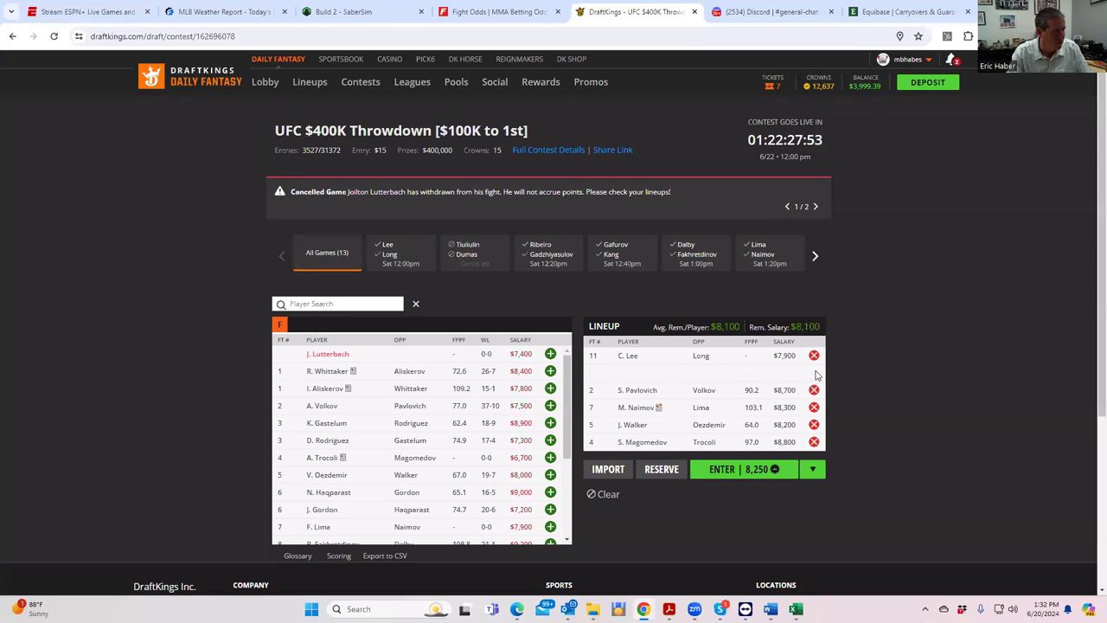
pyautogui.click(549, 391)
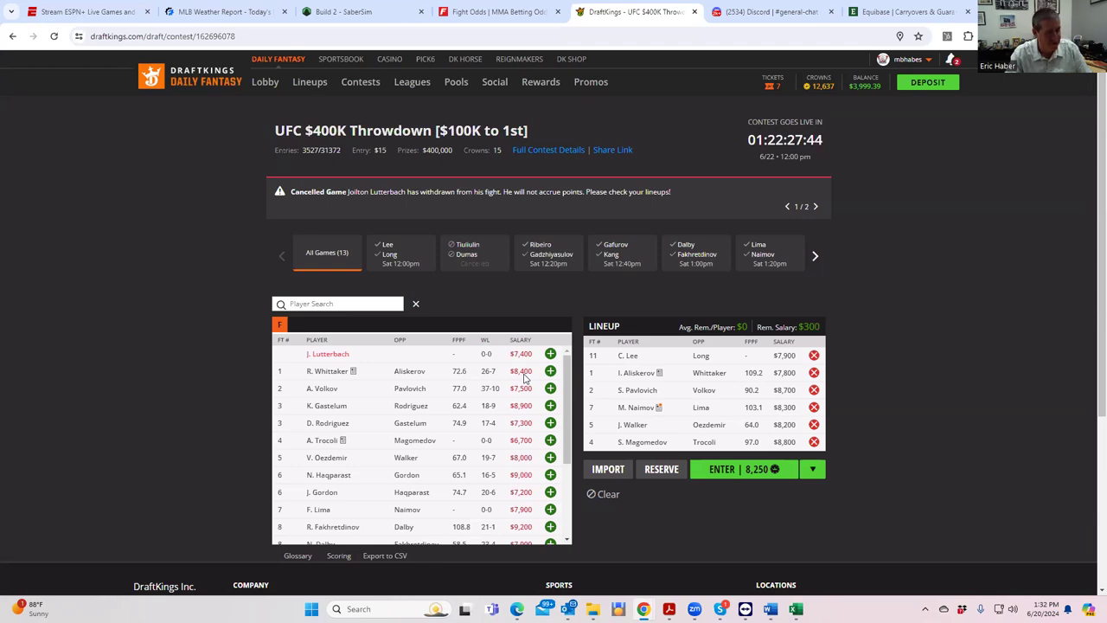
# Remove all six fighters from the lineup, from S. Magomedov up to C. Lee
pyautogui.click(813, 442)
pyautogui.click(814, 425)
pyautogui.click(814, 407)
pyautogui.click(814, 390)
pyautogui.click(814, 372)
pyautogui.click(814, 356)
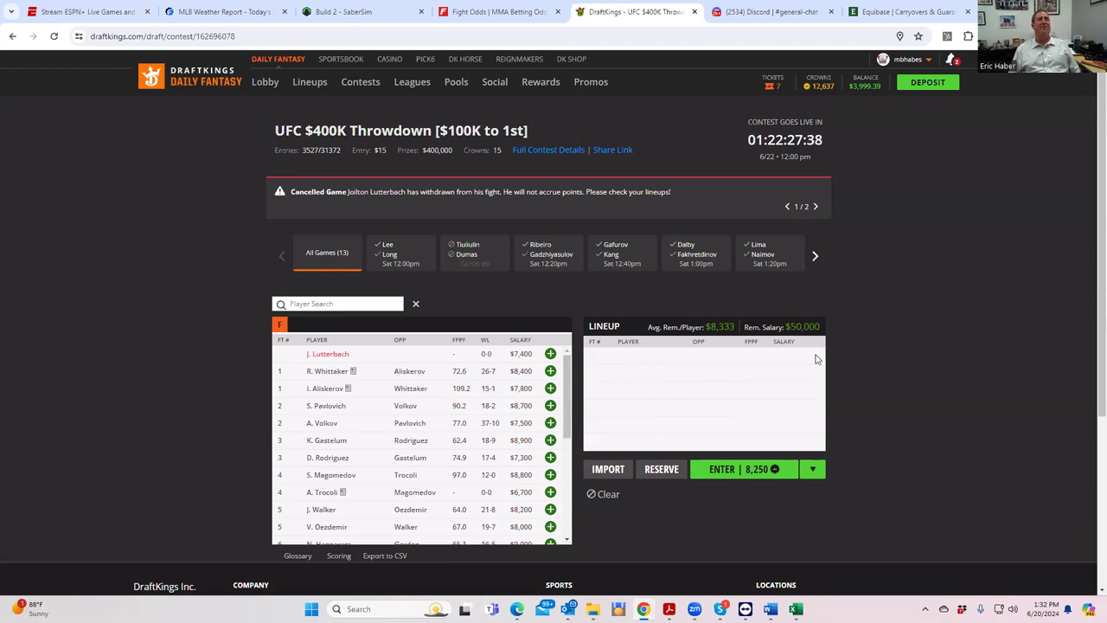